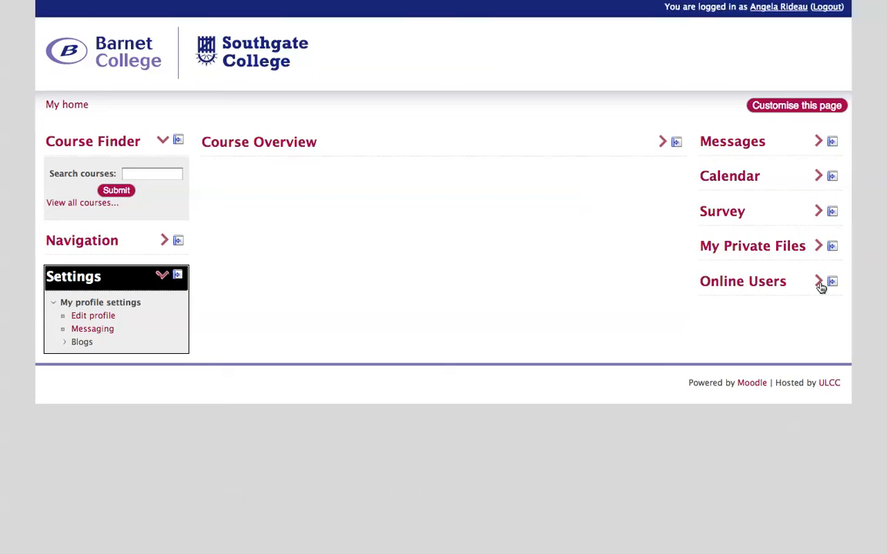
Step: Dock the Online Users, Survey and My Private Files blocks to the side dock
{"action": "left_click", "coordinate": [818, 281]}
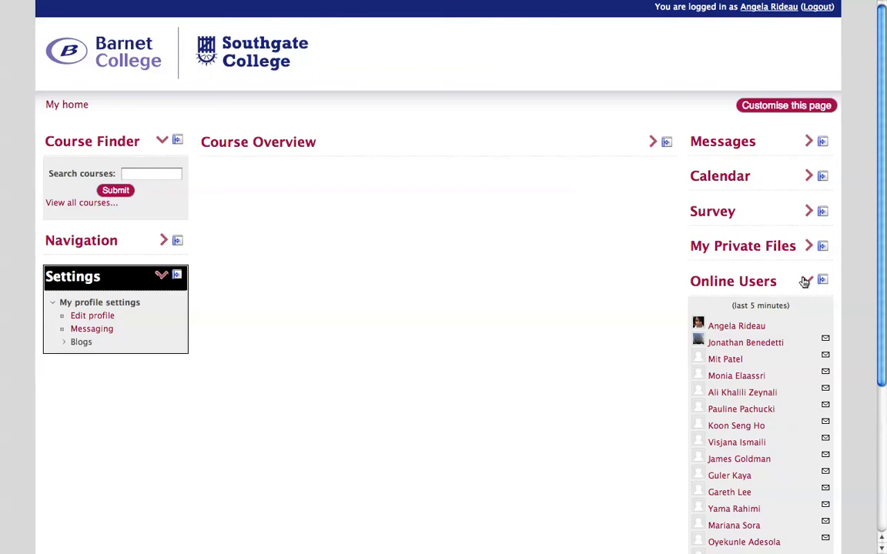
{"action": "left_click", "coordinate": [807, 282]}
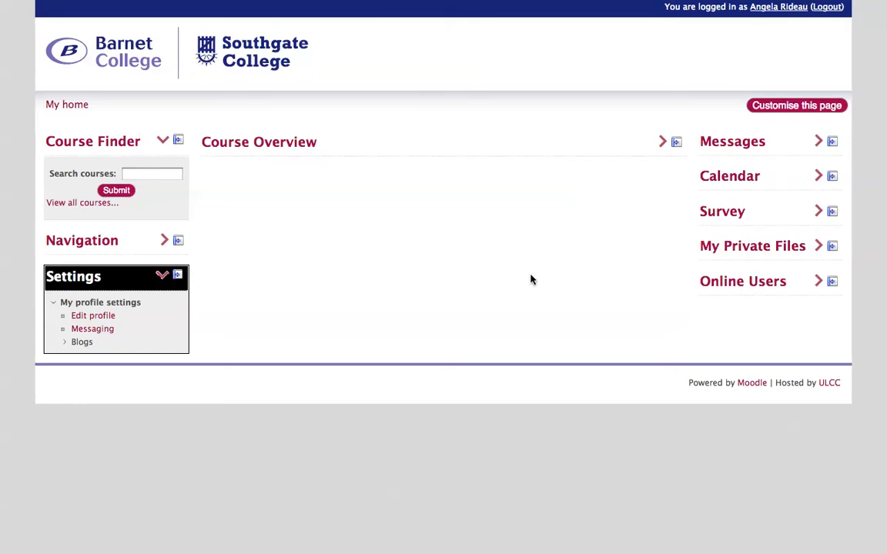
{"action": "left_click", "coordinate": [833, 283]}
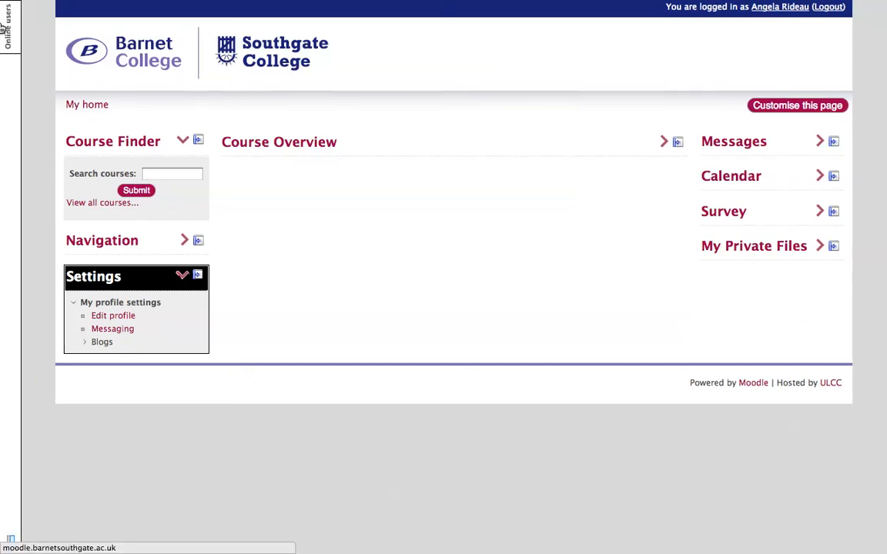
{"action": "left_click", "coordinate": [834, 212]}
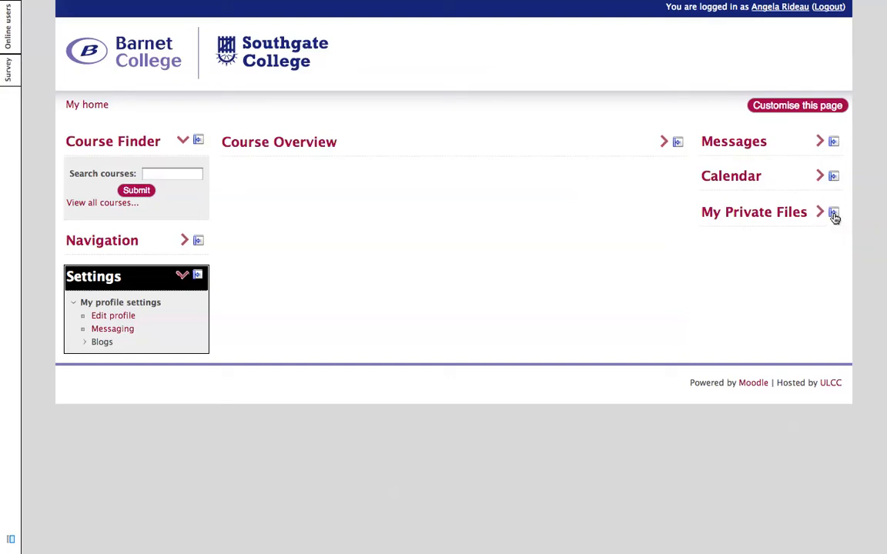
{"action": "left_click", "coordinate": [833, 213]}
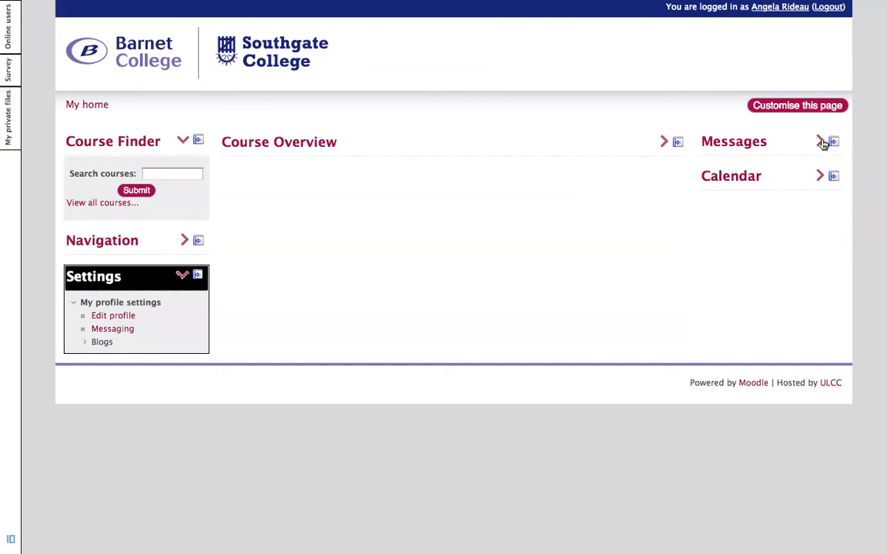
Step: Expand the Messages, Calendar and Navigation blocks on the home page
{"action": "left_click", "coordinate": [822, 143]}
{"action": "left_click", "coordinate": [821, 216]}
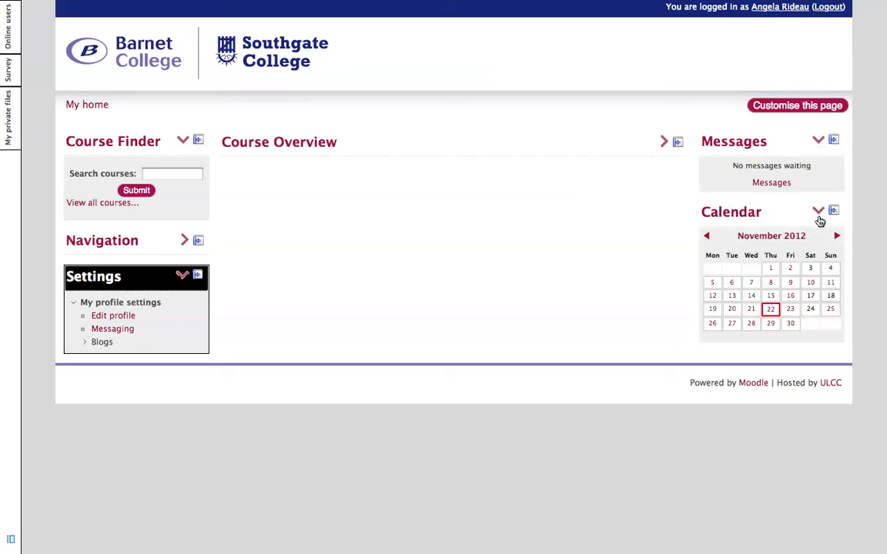
{"action": "left_click", "coordinate": [664, 145]}
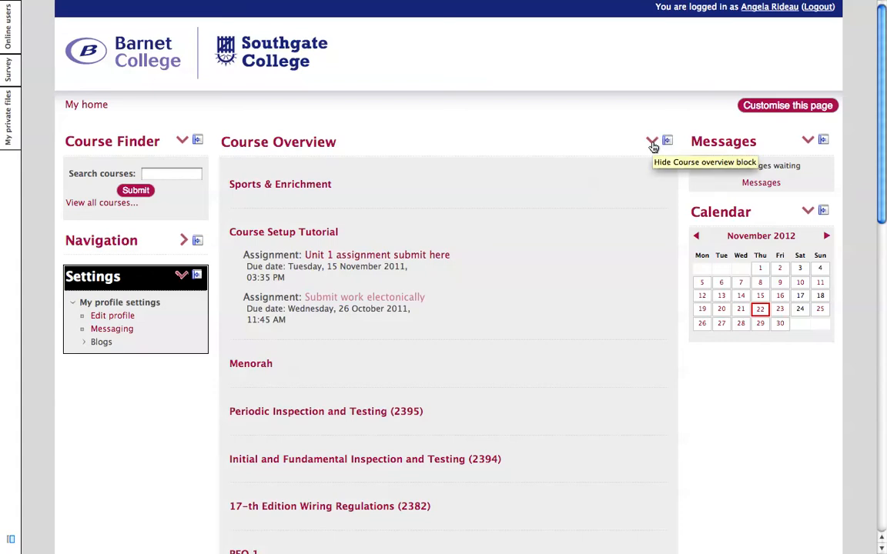
{"action": "left_click", "coordinate": [653, 145]}
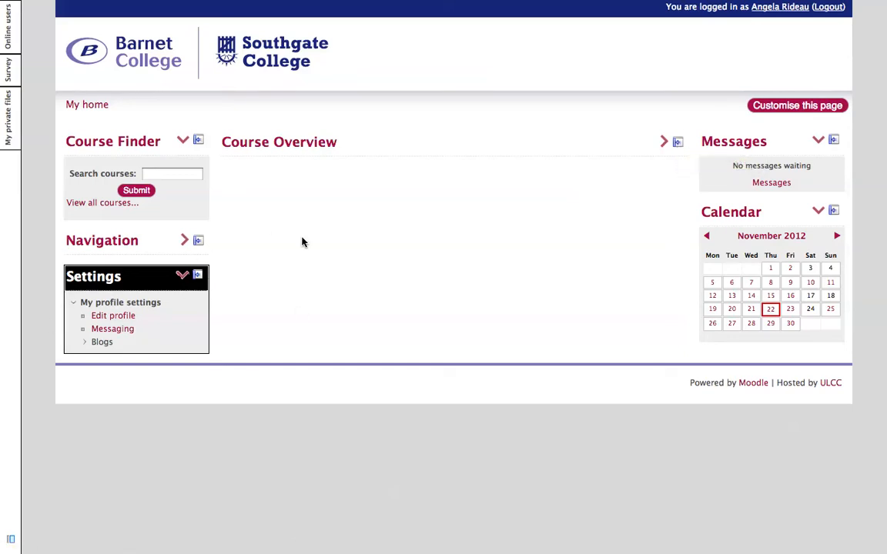
{"action": "left_click", "coordinate": [184, 241]}
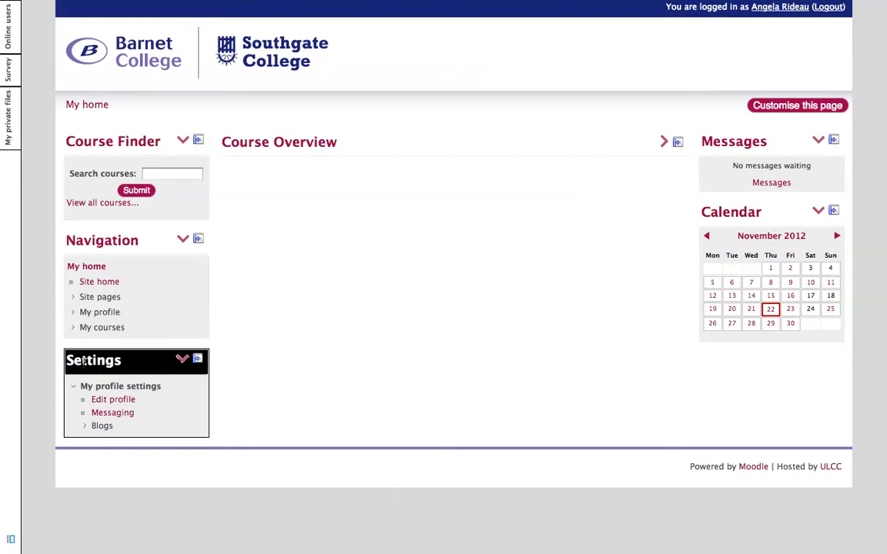
Step: Open Edit profile and review the Email display options
{"action": "left_click", "coordinate": [121, 403]}
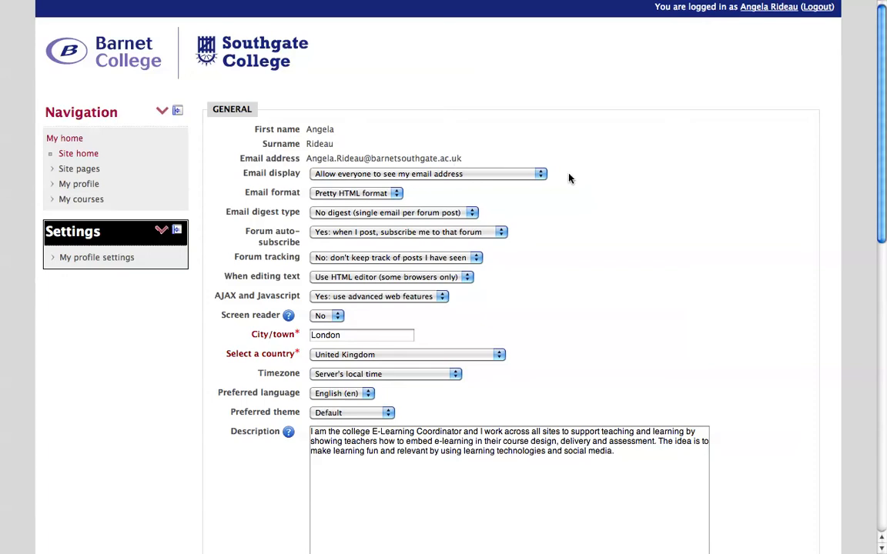
{"action": "left_click", "coordinate": [541, 175]}
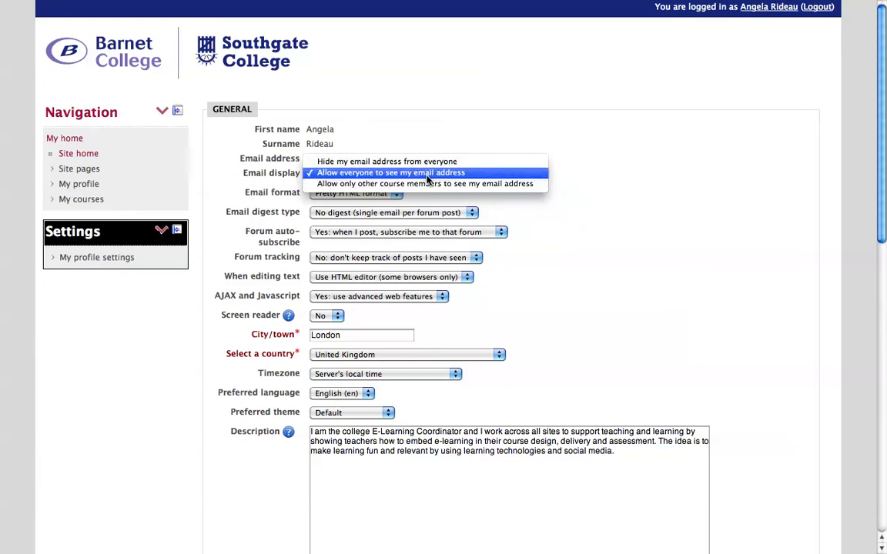
{"action": "left_click", "coordinate": [741, 218]}
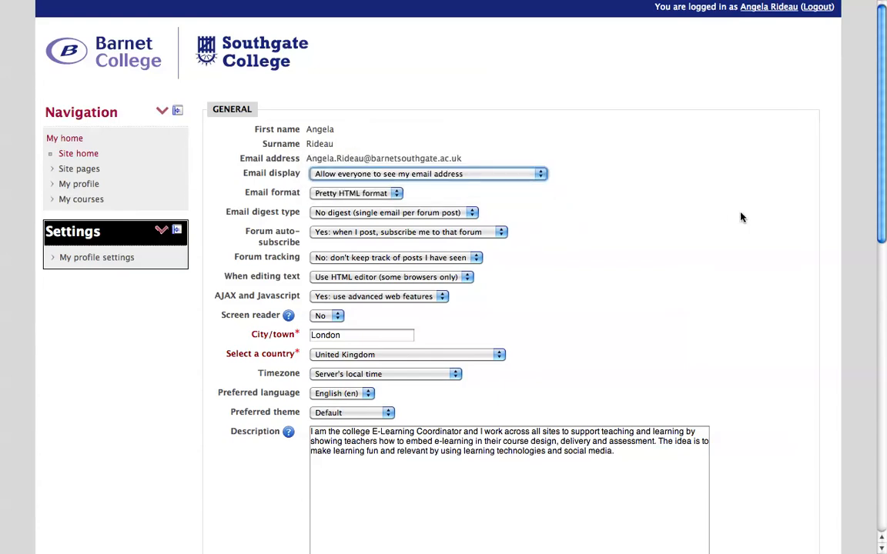
Step: Scroll through the profile form and save it with Update profile
{"action": "scroll", "coordinate": [740, 218], "scroll_direction": "down", "scroll_amount": 6}
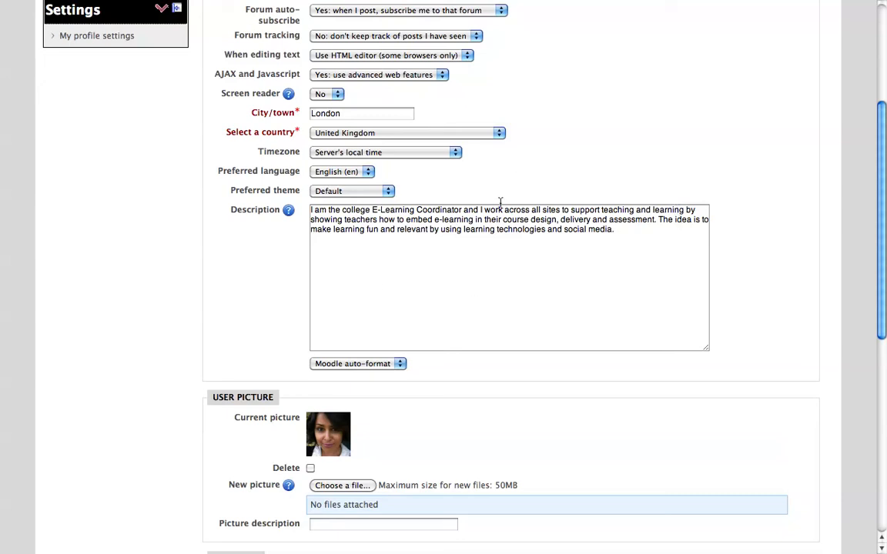
{"action": "scroll", "coordinate": [854, 247], "scroll_direction": "down", "scroll_amount": 5}
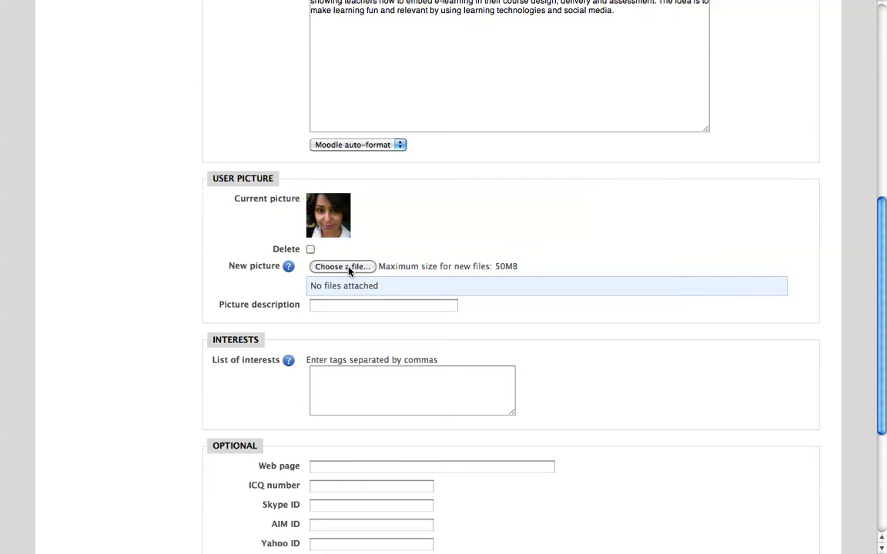
{"action": "scroll", "coordinate": [759, 247], "scroll_direction": "down", "scroll_amount": 5}
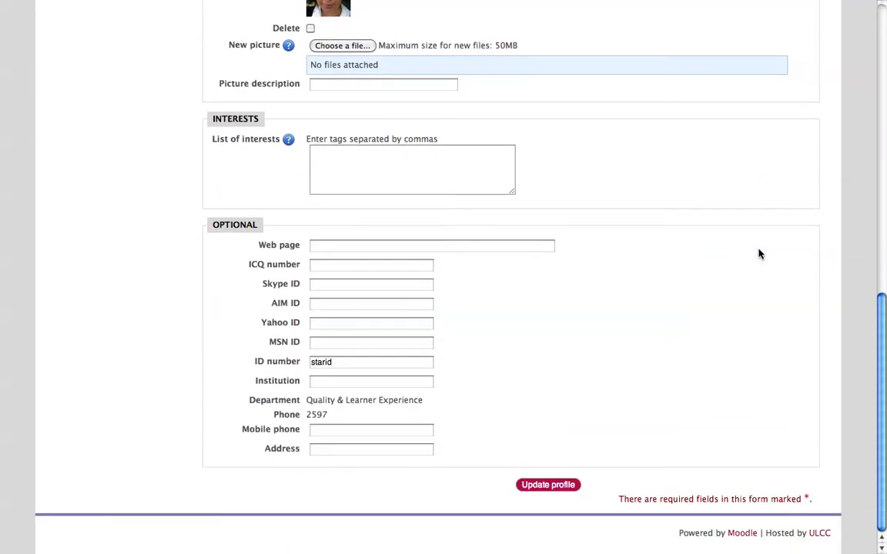
{"action": "left_click", "coordinate": [557, 489]}
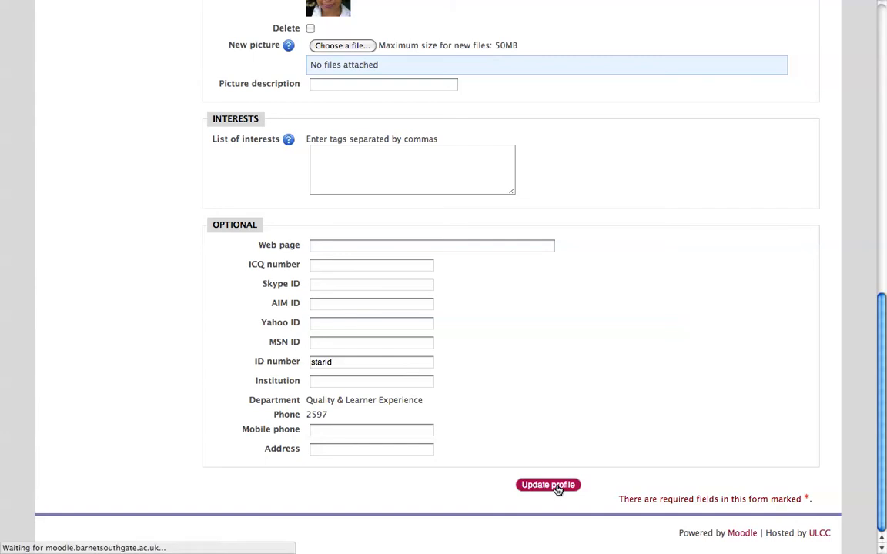
Step: Collapse the Settings block on the profile page
{"action": "right_click", "coordinate": [718, 188]}
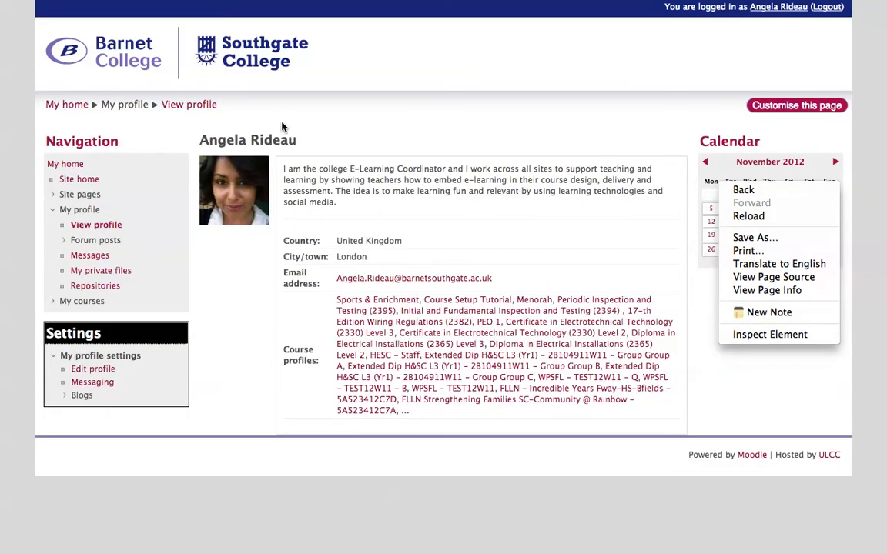
{"action": "left_click", "coordinate": [699, 111]}
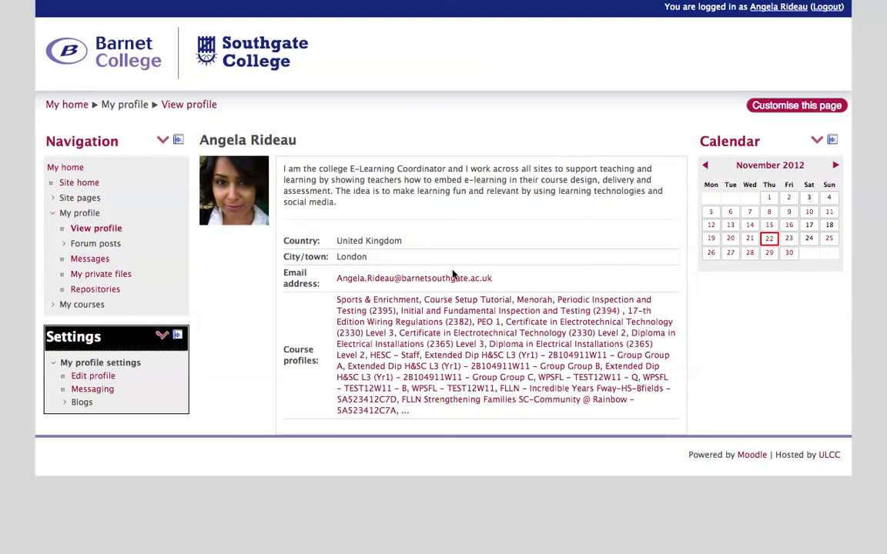
{"action": "left_click", "coordinate": [163, 338]}
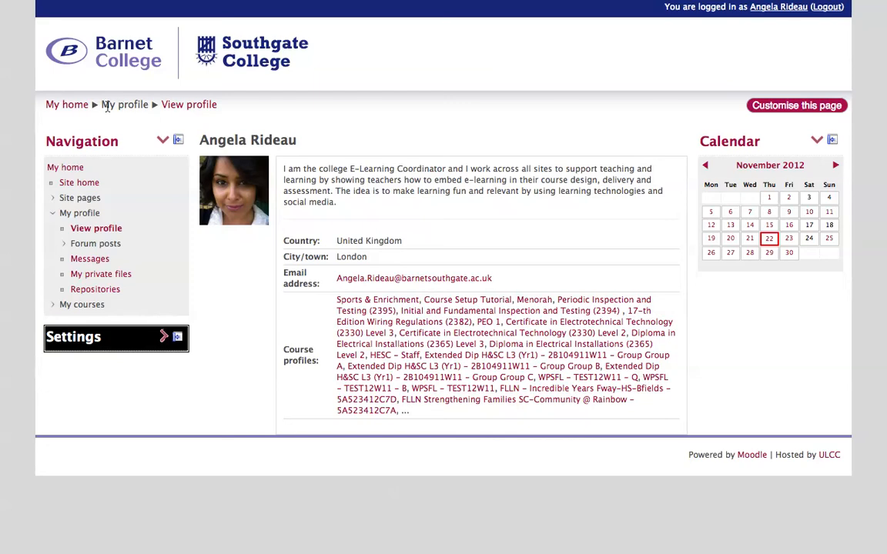
Step: Collapse the My profile node in Navigation and return to My home
{"action": "left_click", "coordinate": [77, 109]}
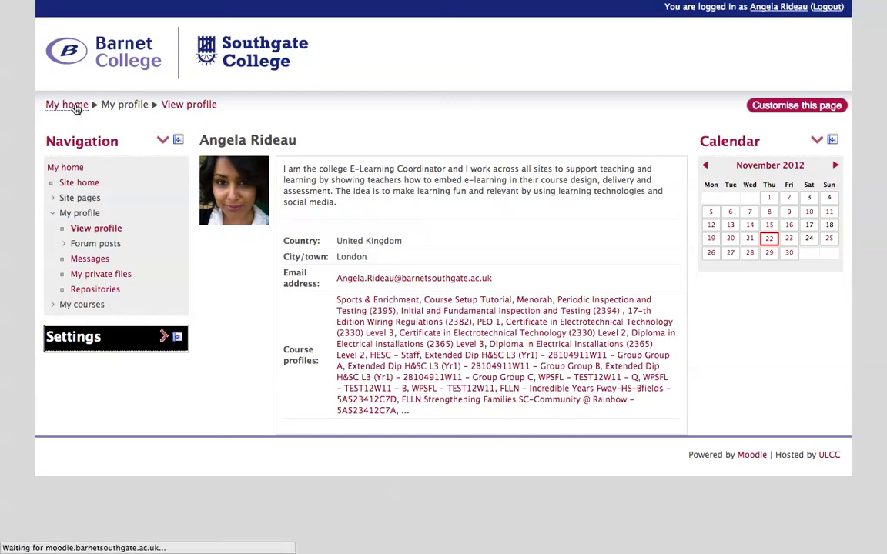
{"action": "left_click", "coordinate": [73, 111]}
{"action": "left_click", "coordinate": [71, 111]}
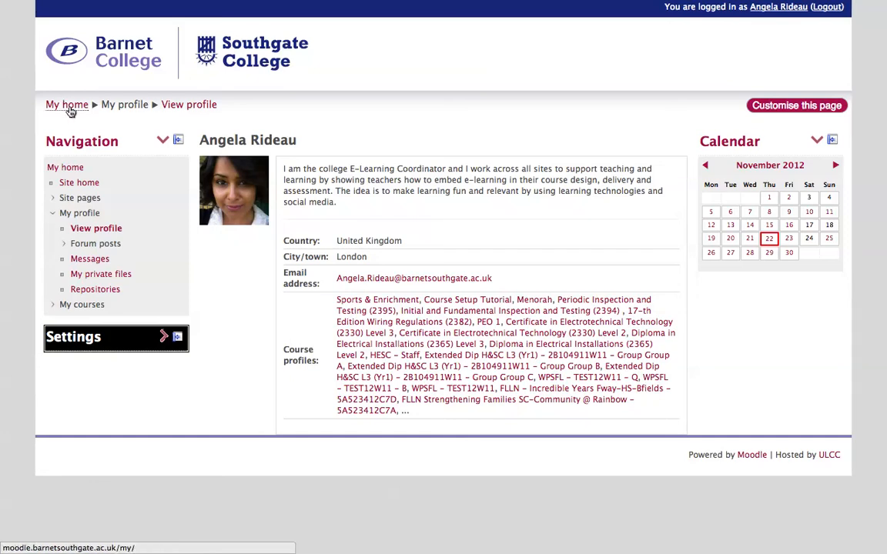
{"action": "left_click", "coordinate": [78, 168]}
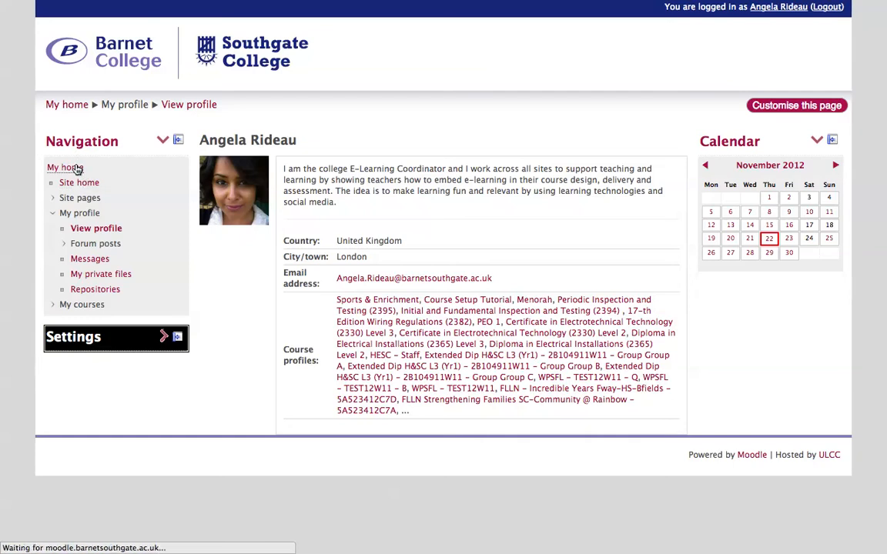
{"action": "left_click", "coordinate": [67, 174]}
{"action": "left_click", "coordinate": [51, 219]}
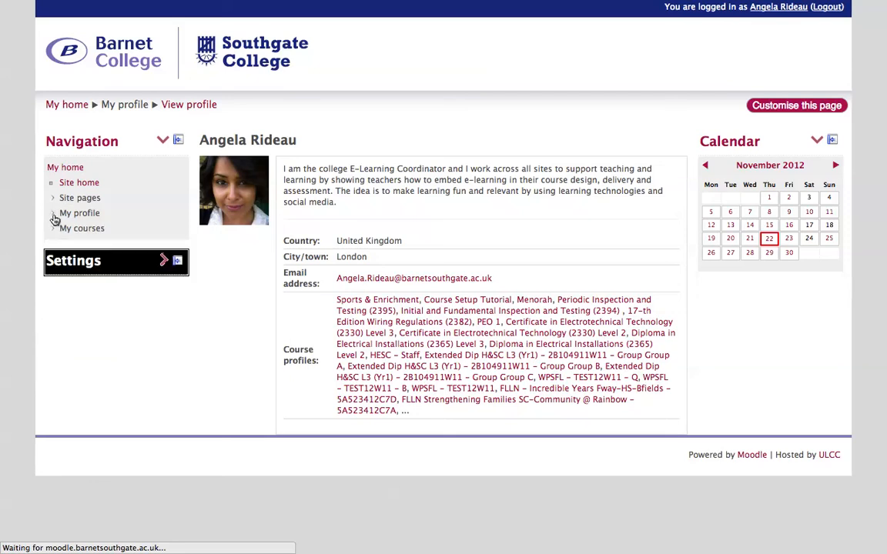
{"action": "left_click", "coordinate": [54, 219]}
{"action": "left_click", "coordinate": [53, 218]}
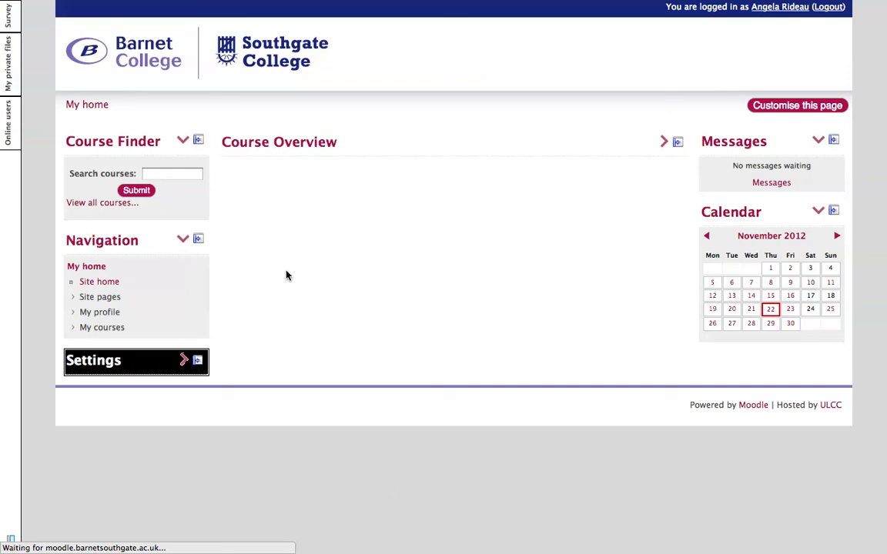
Step: Browse the My courses list in Navigation, then dock the Navigation block
{"action": "left_click", "coordinate": [112, 329]}
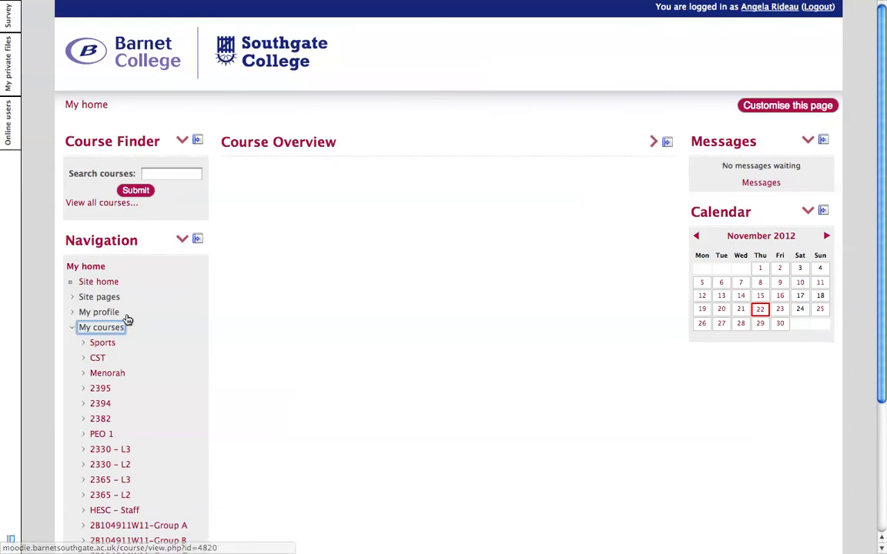
{"action": "left_click", "coordinate": [74, 330]}
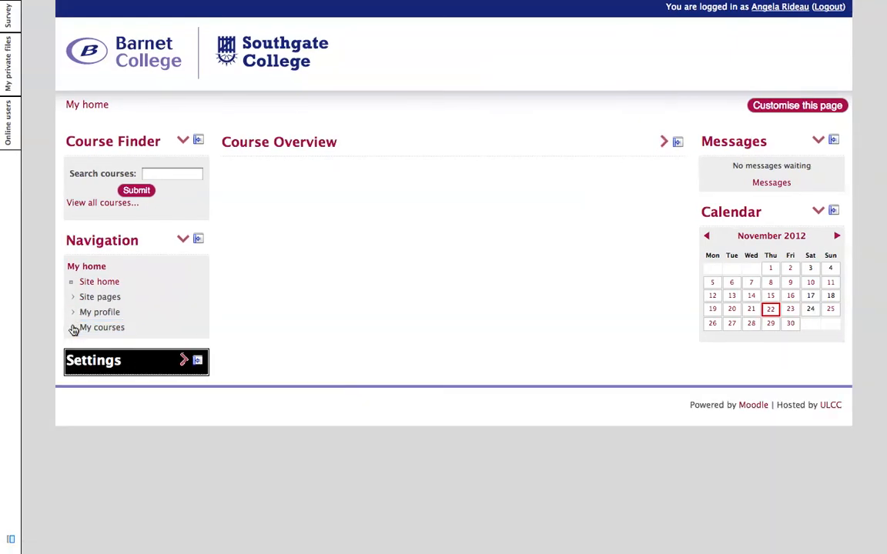
{"action": "left_click", "coordinate": [198, 239]}
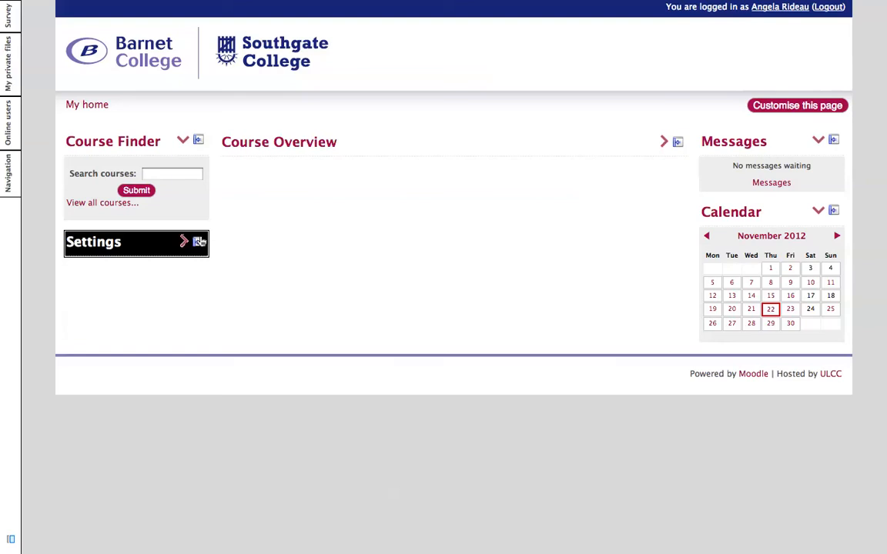
Step: Expand Course Overview and open the Course Setup Tutorial course
{"action": "left_click", "coordinate": [664, 144]}
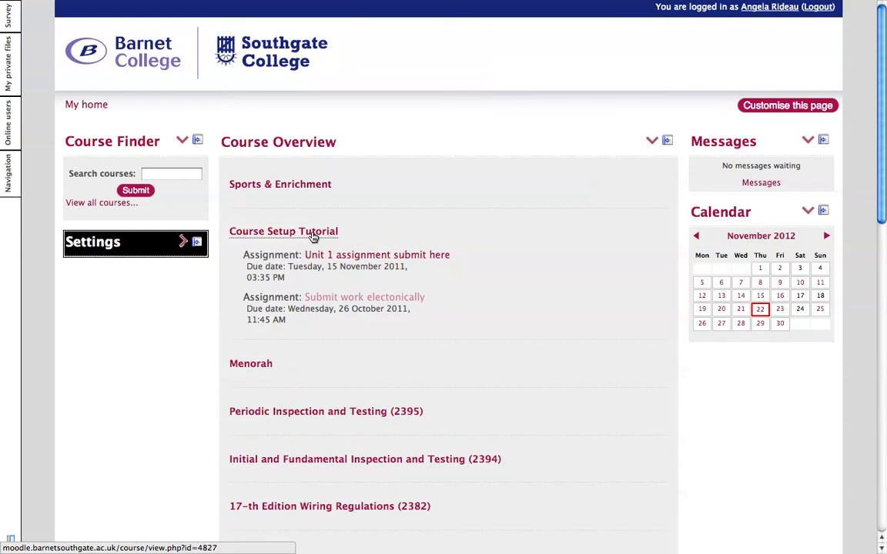
{"action": "left_click", "coordinate": [314, 237]}
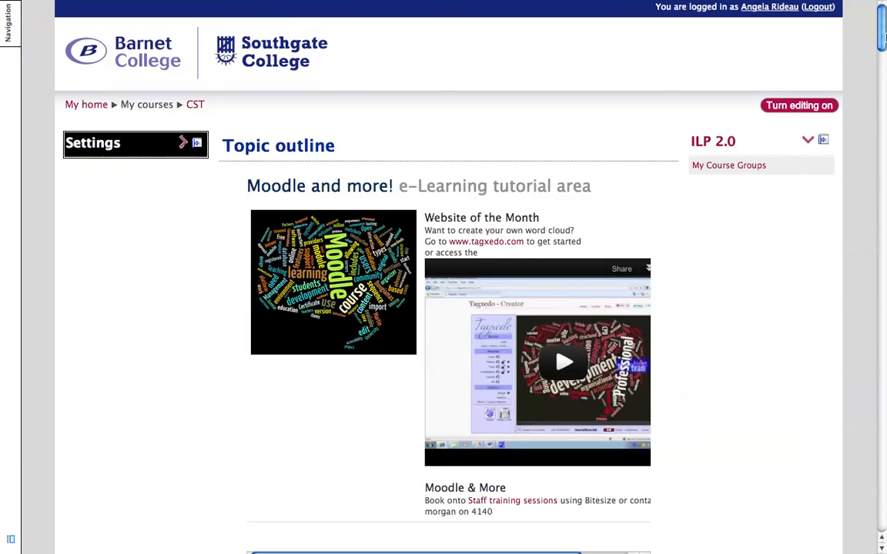
Step: Dock the course's Settings block and turn editing on
{"action": "left_click", "coordinate": [197, 144]}
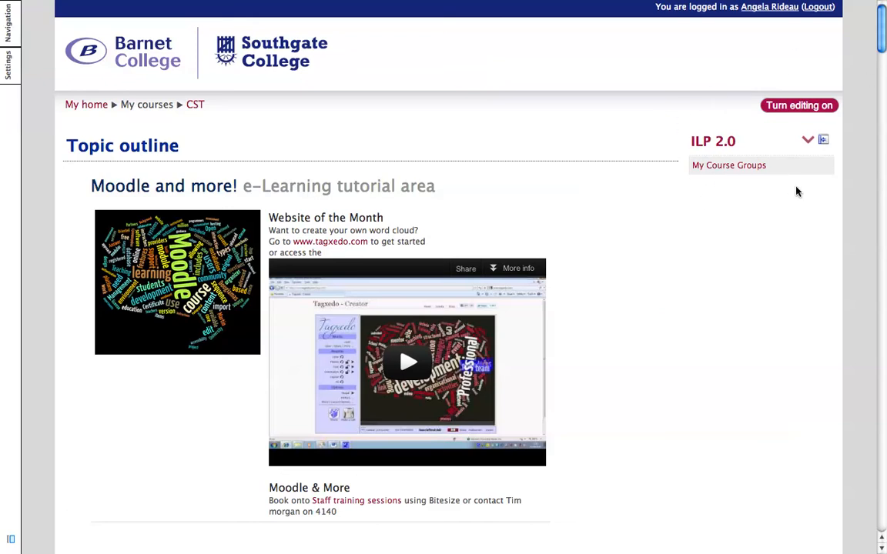
{"action": "left_click", "coordinate": [825, 109]}
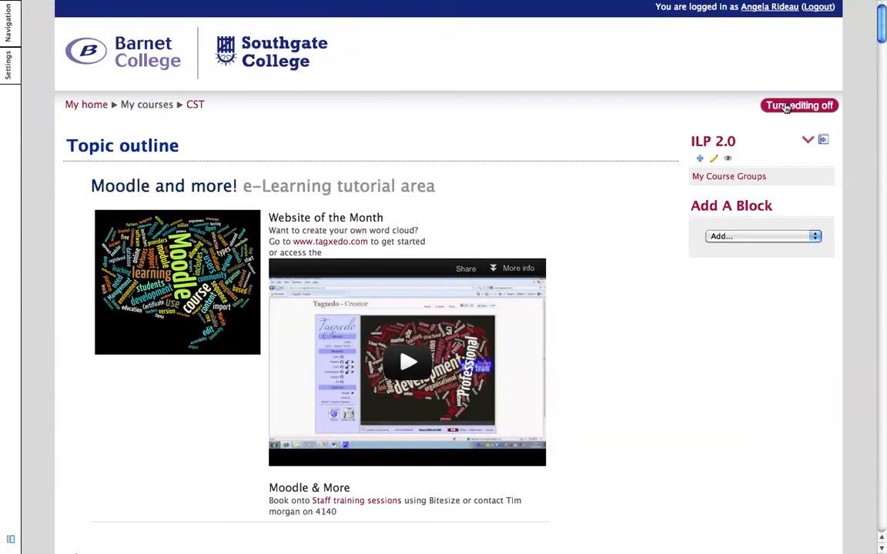
Step: Hide the ILP 2.0 block on the course page
{"action": "scroll", "coordinate": [786, 108], "scroll_direction": "down", "scroll_amount": 10}
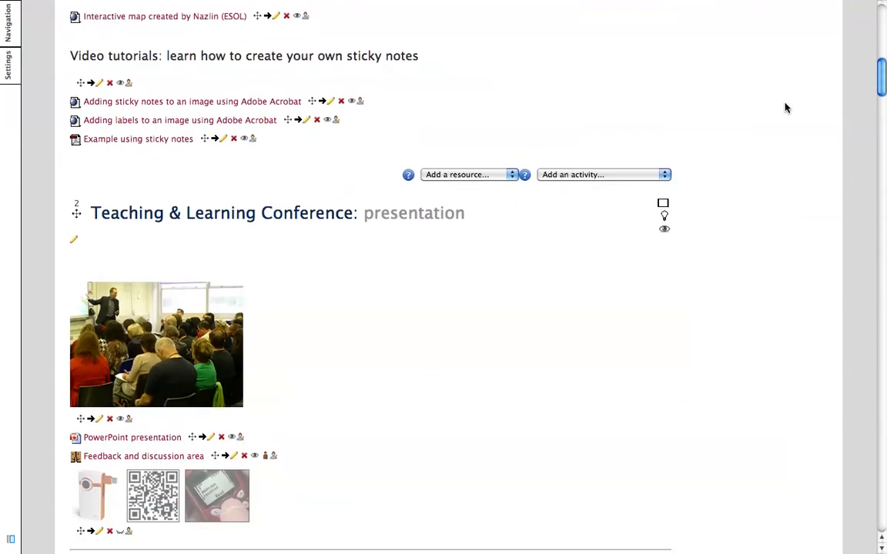
{"action": "right_click", "coordinate": [786, 108]}
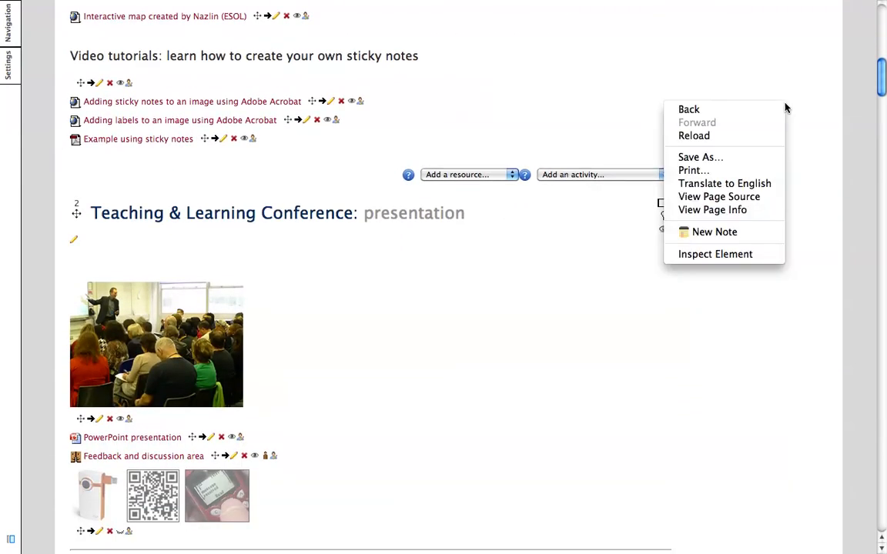
{"action": "left_click", "coordinate": [798, 60]}
{"action": "scroll", "coordinate": [799, 60], "scroll_direction": "up", "scroll_amount": 5}
{"action": "right_click", "coordinate": [797, 60]}
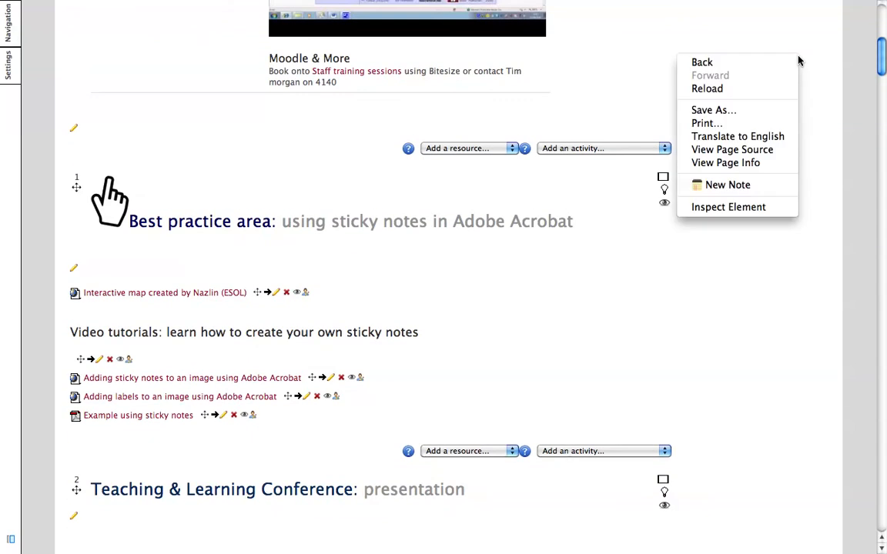
{"action": "left_click", "coordinate": [828, 32]}
{"action": "scroll", "coordinate": [828, 31], "scroll_direction": "up", "scroll_amount": 10}
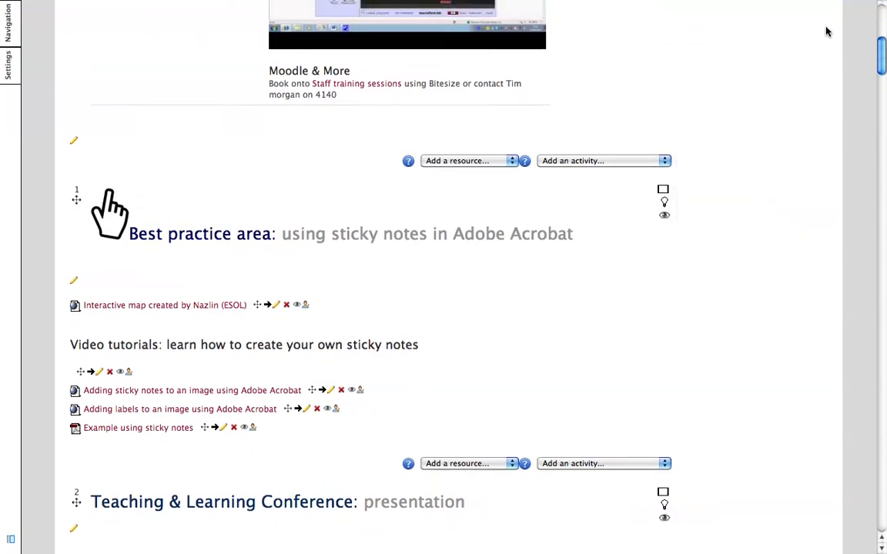
{"action": "scroll", "coordinate": [828, 31], "scroll_direction": "up", "scroll_amount": 2}
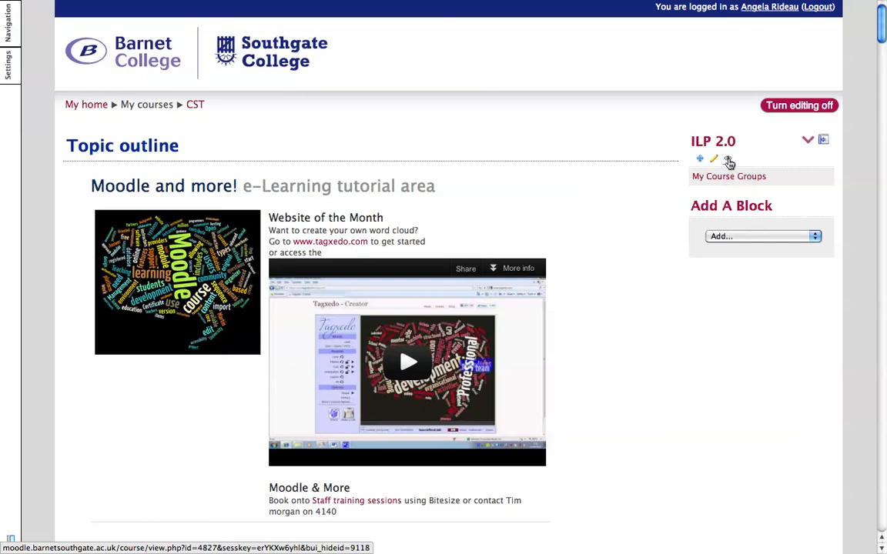
{"action": "left_click", "coordinate": [728, 162]}
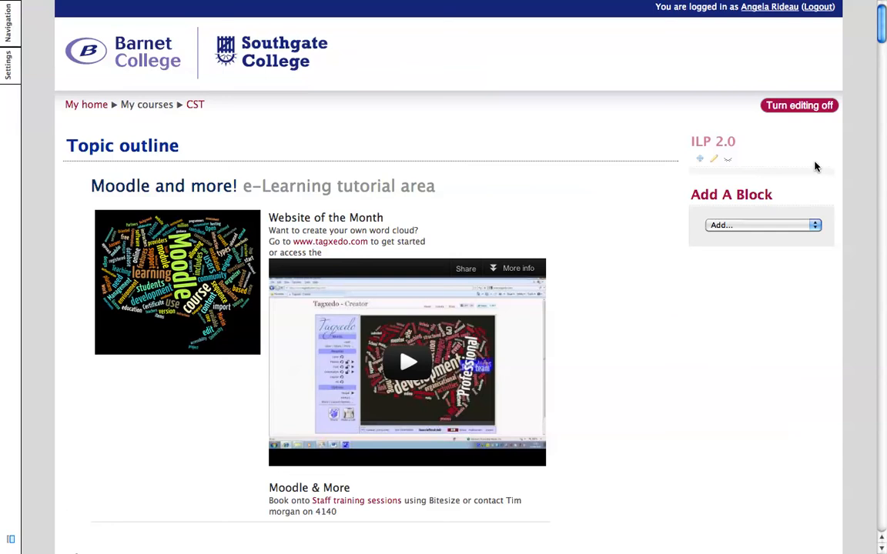
Step: Browse the list of blocks available in Add A Block without adding one
{"action": "left_click", "coordinate": [815, 225]}
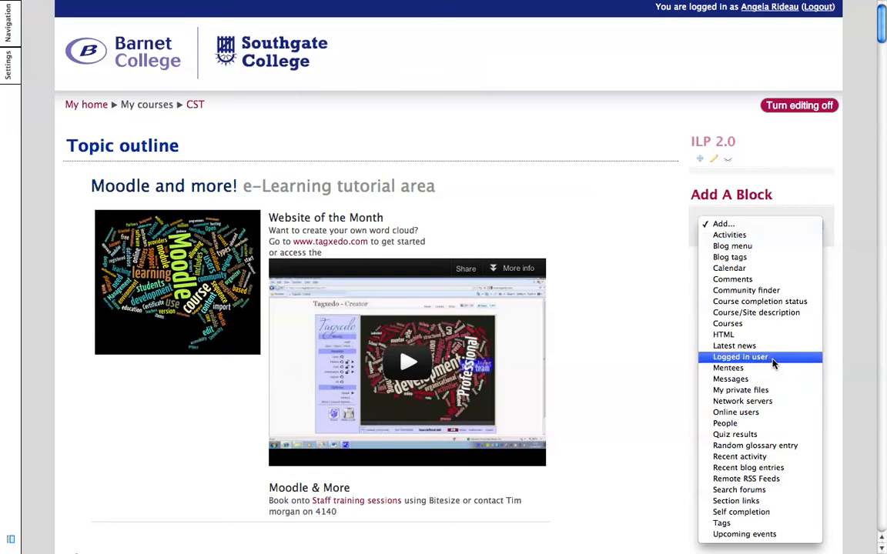
{"action": "left_click", "coordinate": [670, 206]}
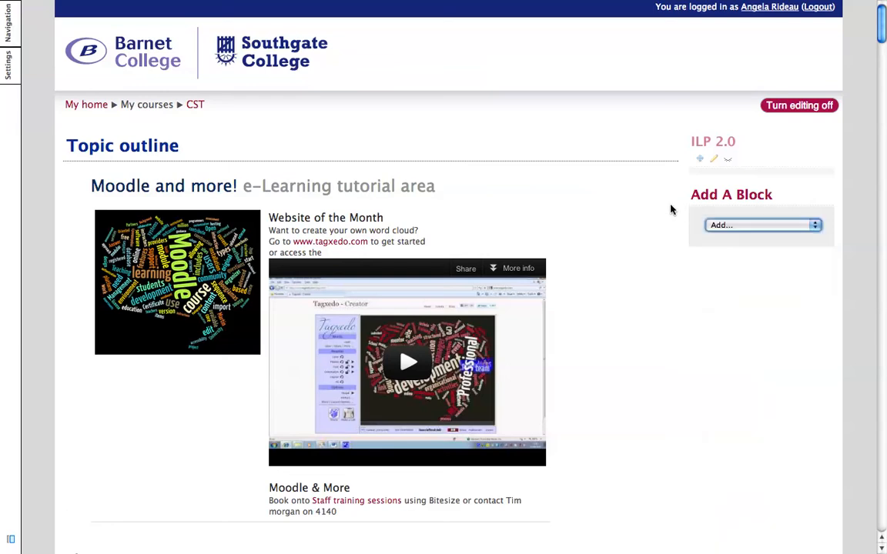
Step: Indent the Video tutorials label in the Best practice area topic, then move it back left
{"action": "scroll", "coordinate": [830, 181], "scroll_direction": "down", "scroll_amount": 10}
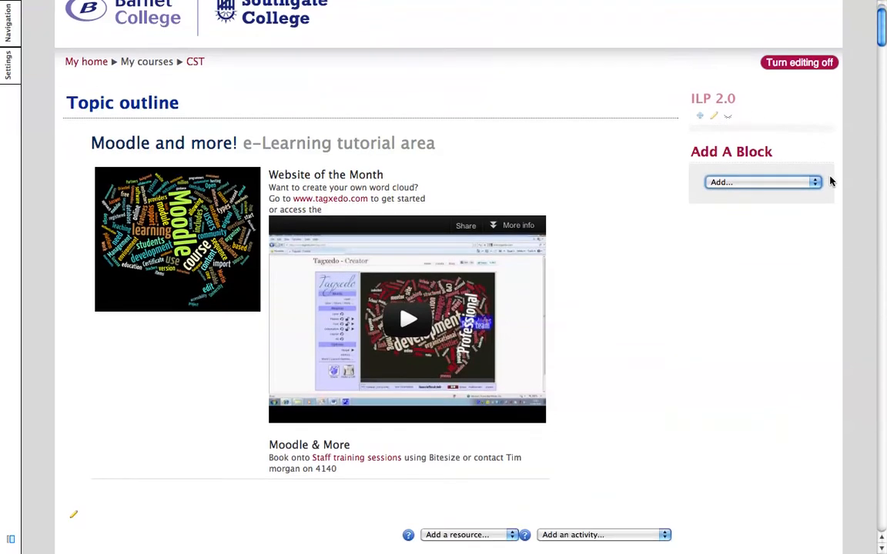
{"action": "scroll", "coordinate": [830, 181], "scroll_direction": "down", "scroll_amount": 1}
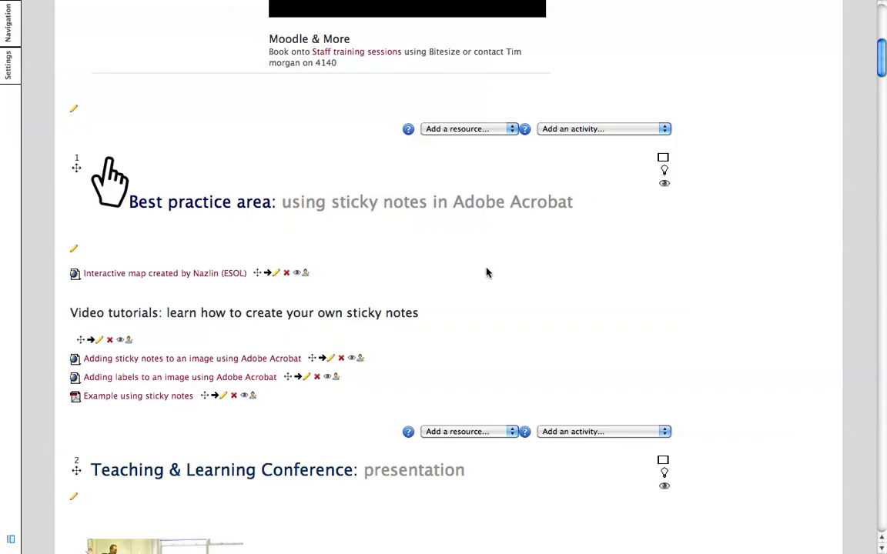
{"action": "scroll", "coordinate": [487, 273], "scroll_direction": "down", "scroll_amount": 3}
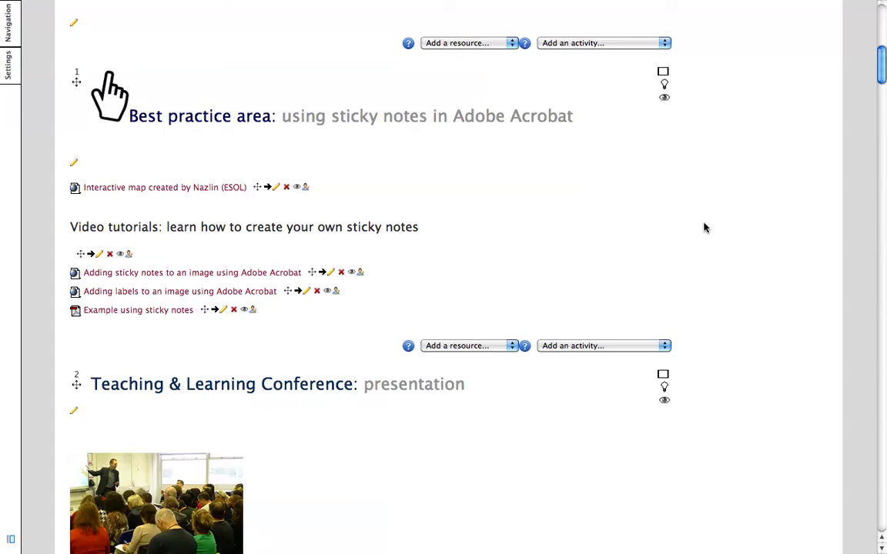
{"action": "left_click", "coordinate": [90, 255]}
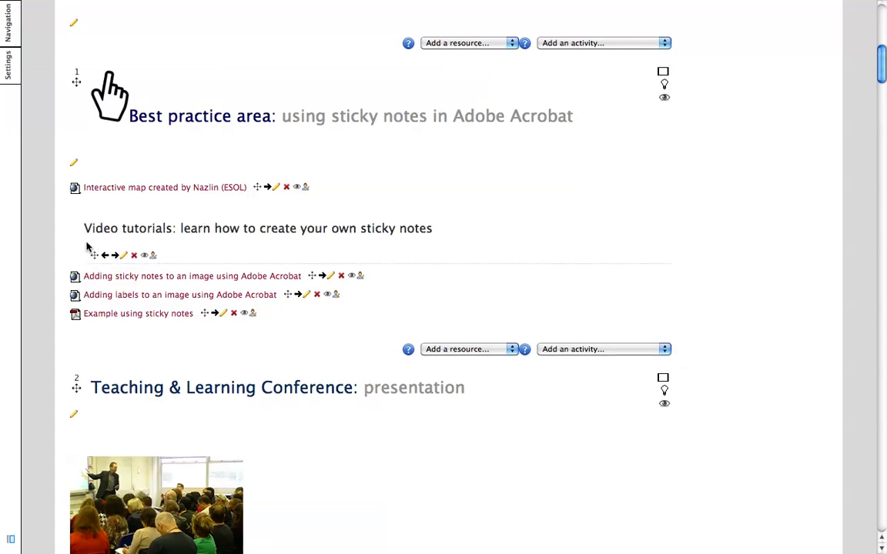
{"action": "left_click", "coordinate": [105, 255]}
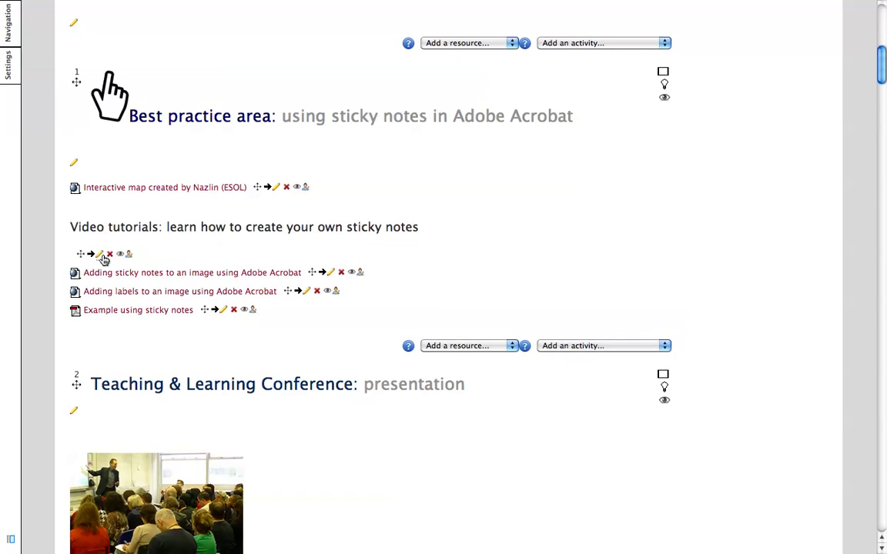
Step: Open the Video tutorials label for editing and browse the paragraph format and font colour options
{"action": "left_click", "coordinate": [101, 257]}
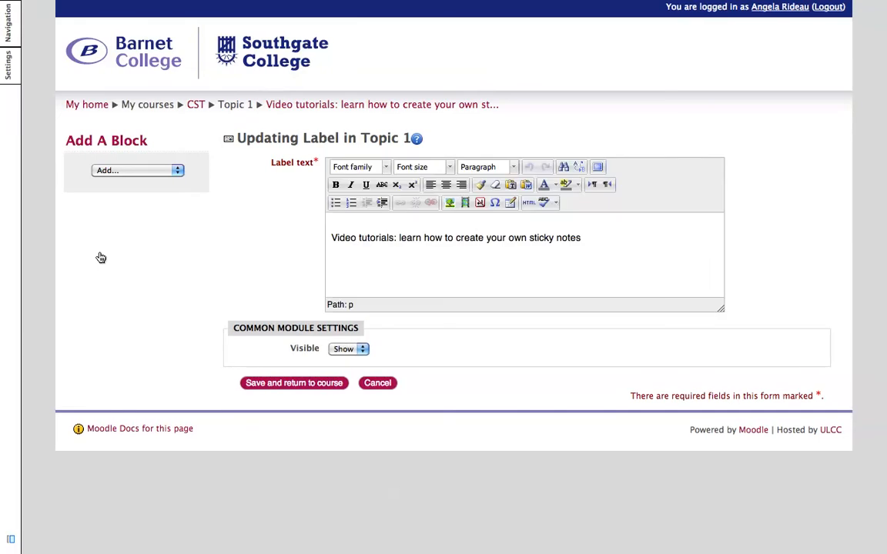
{"action": "left_click", "coordinate": [626, 236]}
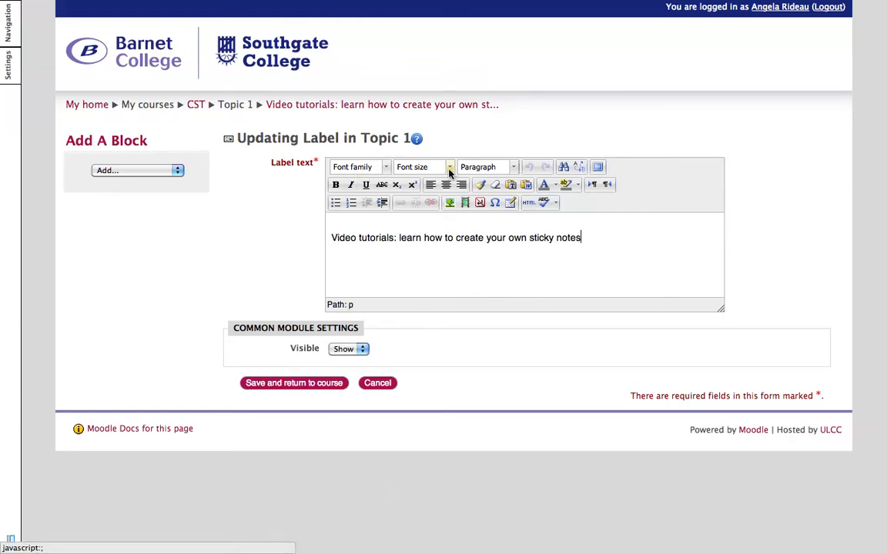
{"action": "left_click", "coordinate": [514, 167]}
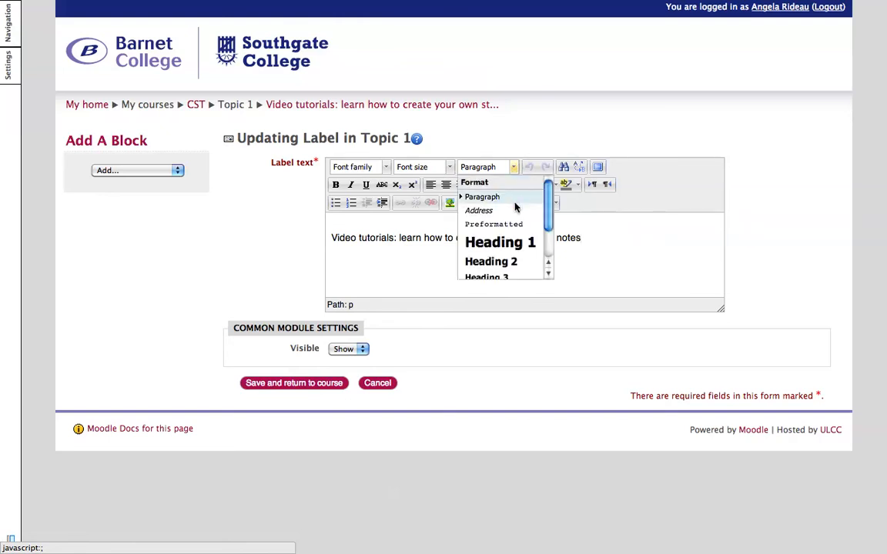
{"action": "left_click", "coordinate": [650, 242]}
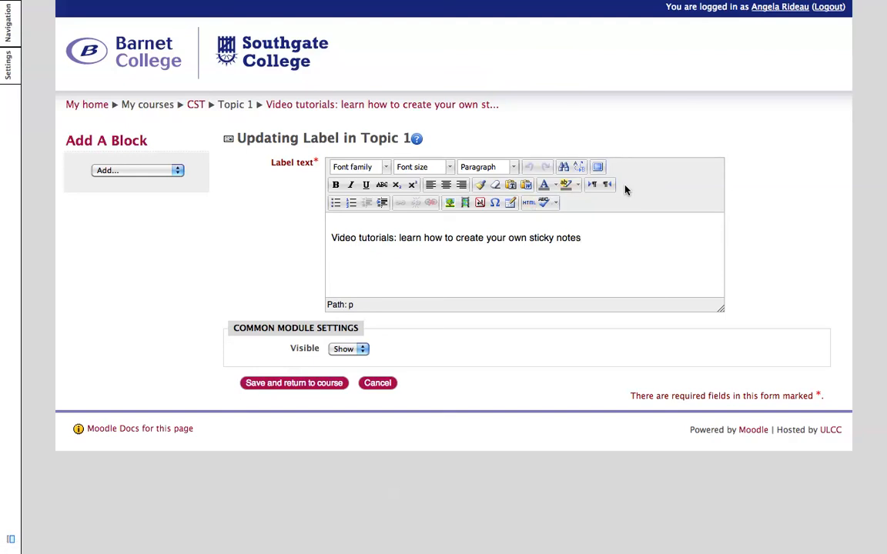
{"action": "left_click", "coordinate": [556, 185]}
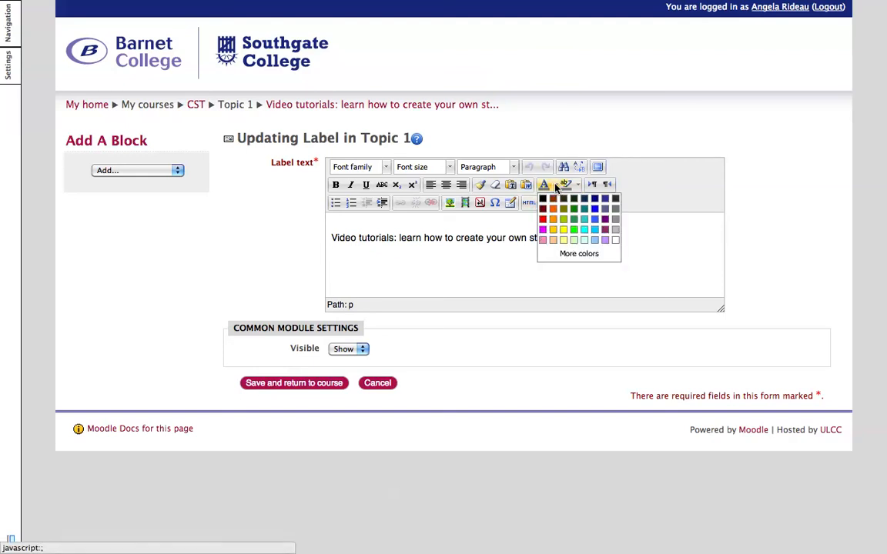
{"action": "left_click", "coordinate": [513, 239]}
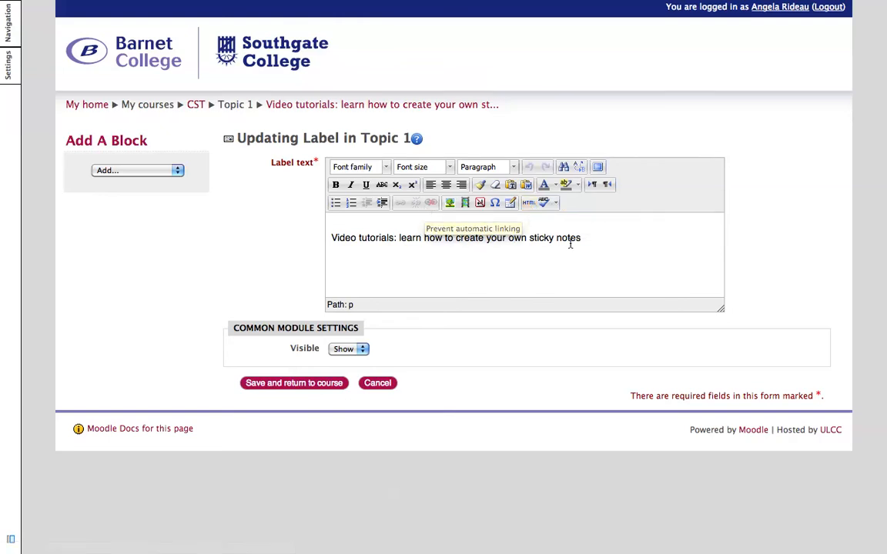
Step: Select part of the label text, open the Insert/edit link dialog, then cancel it and the label edit
{"action": "left_click_drag", "start_coordinate": [581, 238], "coordinate": [395, 238]}
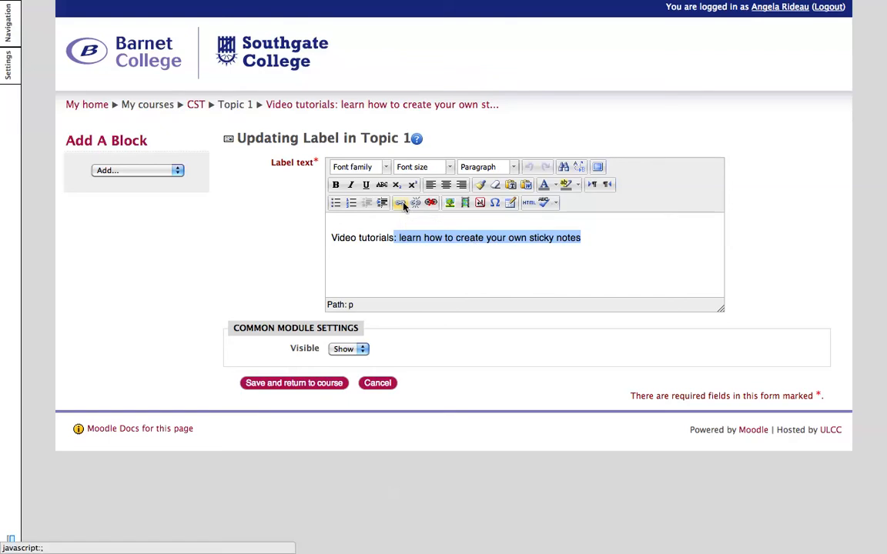
{"action": "left_click", "coordinate": [401, 204]}
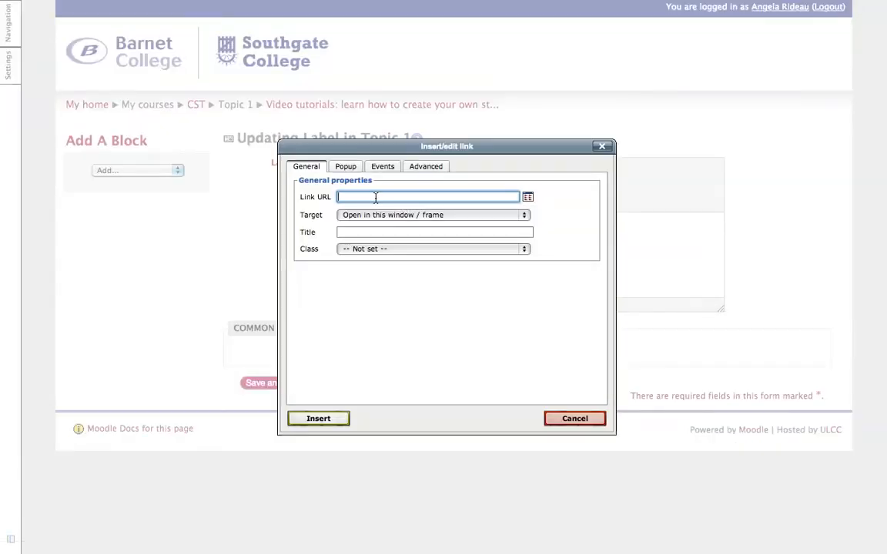
{"action": "left_click", "coordinate": [575, 420]}
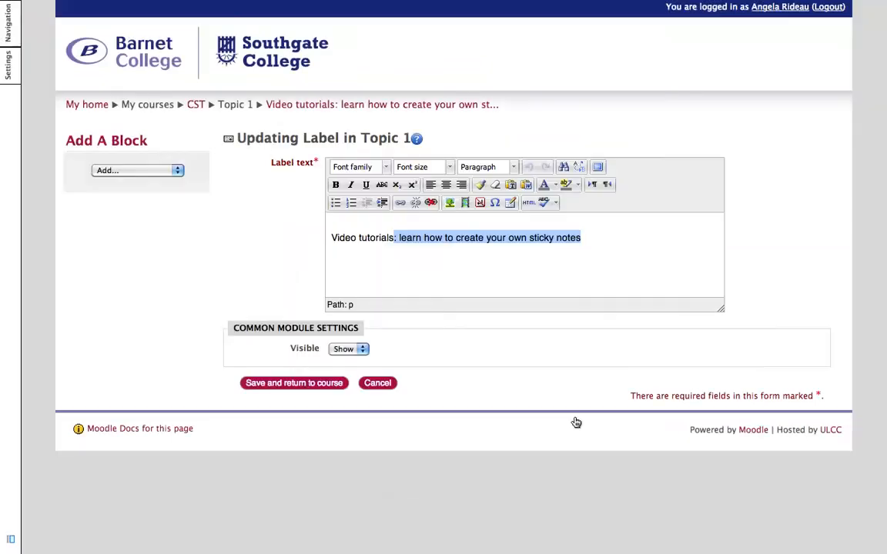
{"action": "left_click", "coordinate": [388, 386]}
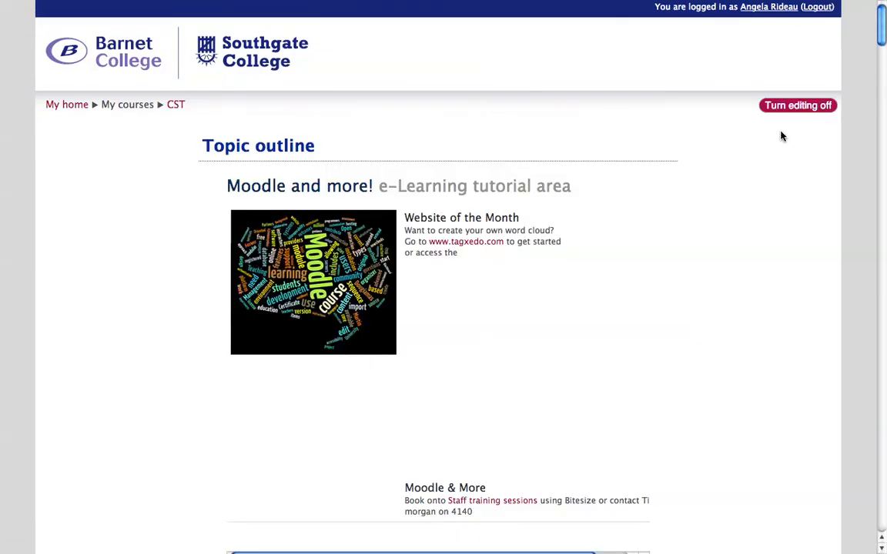
Step: Examine the Add a resource and Add an activity lists for the Best practice area topic
{"action": "scroll", "coordinate": [778, 147], "scroll_direction": "down", "scroll_amount": 10}
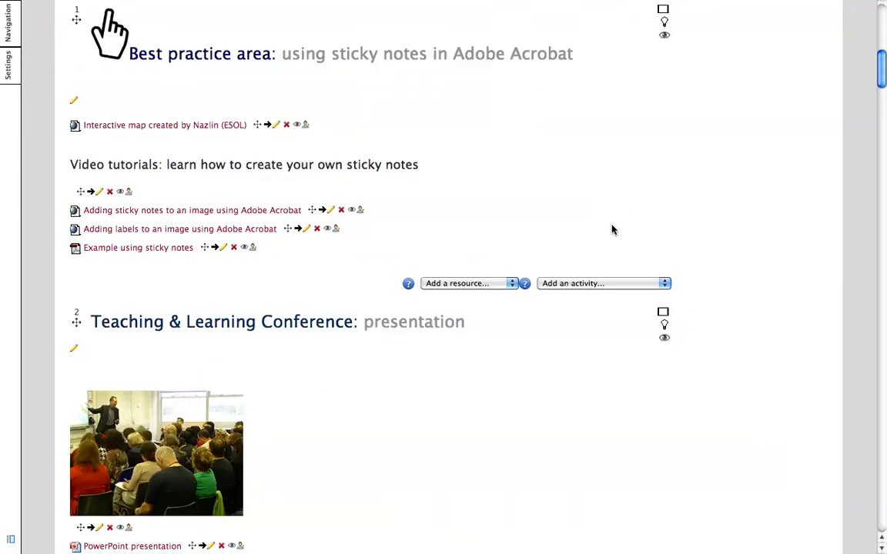
{"action": "scroll", "coordinate": [794, 141], "scroll_direction": "up", "scroll_amount": 5}
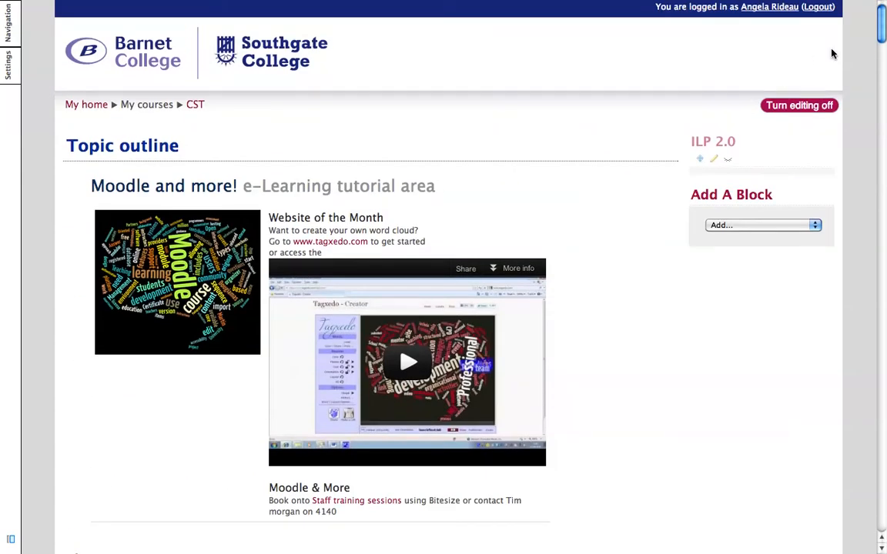
{"action": "scroll", "coordinate": [767, 352], "scroll_direction": "down", "scroll_amount": 5}
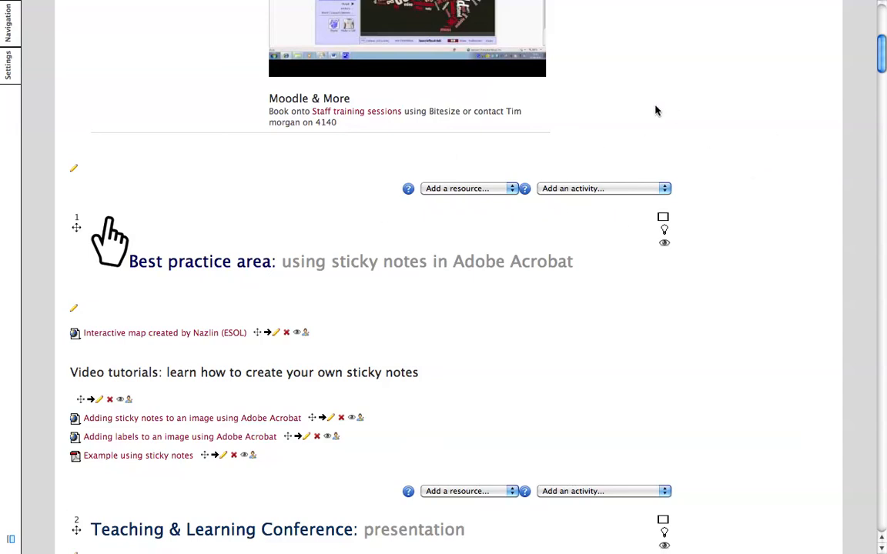
{"action": "left_click", "coordinate": [514, 191]}
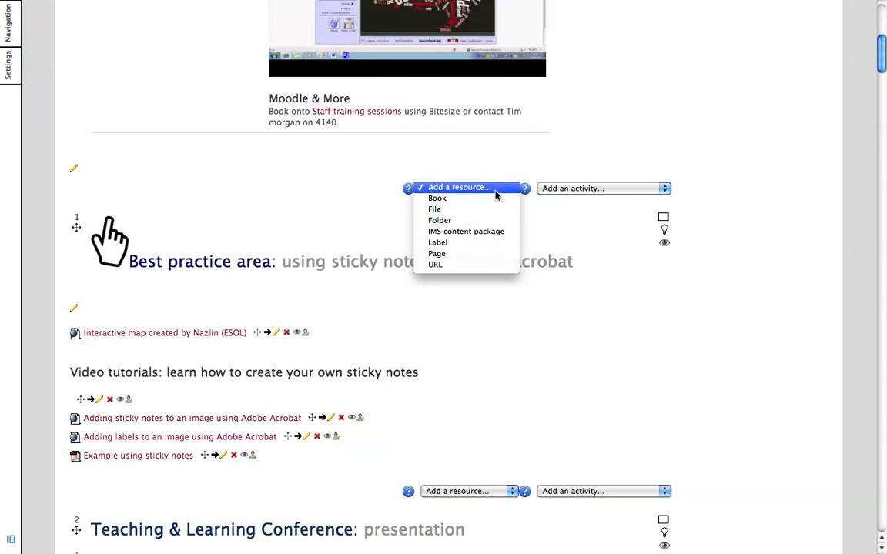
{"action": "left_click", "coordinate": [666, 191]}
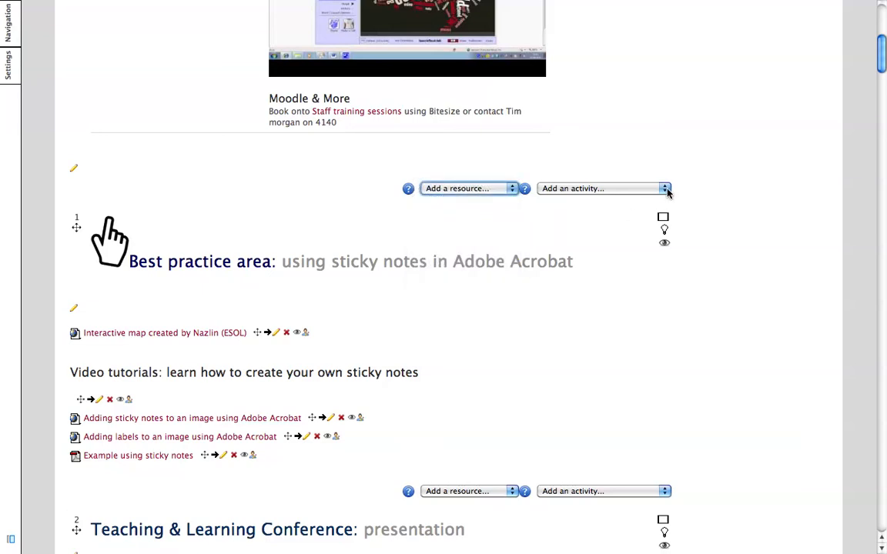
{"action": "left_click", "coordinate": [666, 192]}
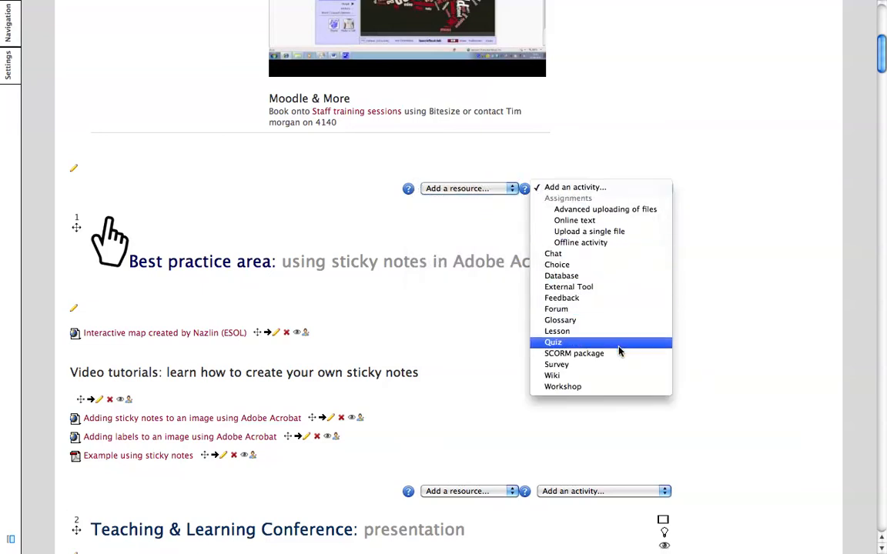
{"action": "left_click", "coordinate": [708, 185]}
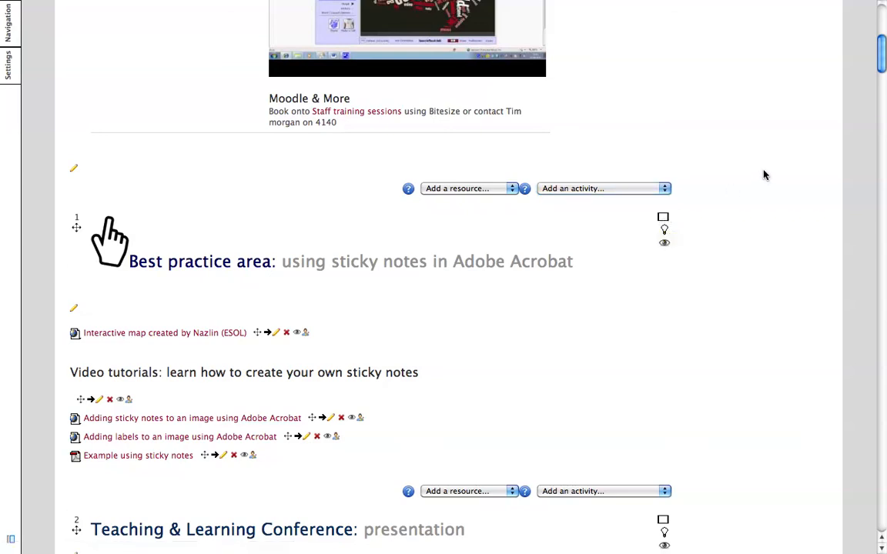
Step: Turn editing off on the course page
{"action": "scroll", "coordinate": [764, 175], "scroll_direction": "up", "scroll_amount": 5}
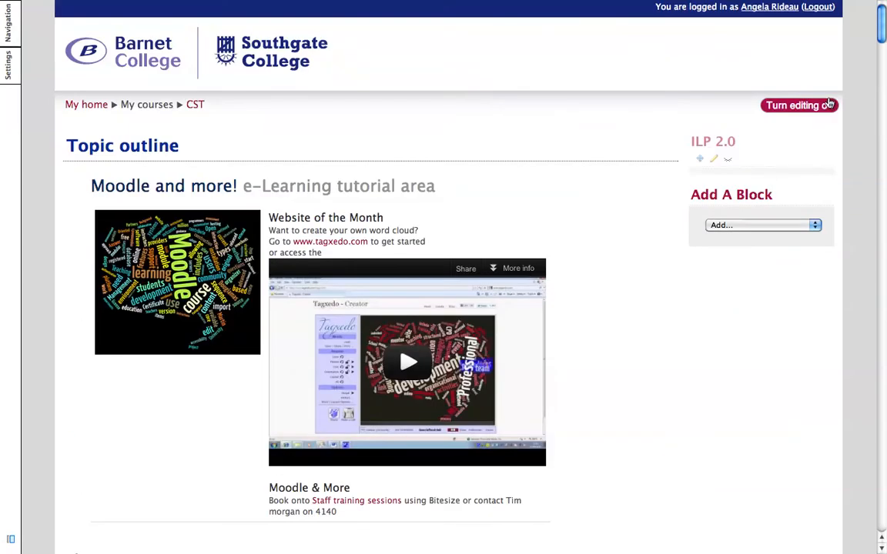
{"action": "left_click", "coordinate": [828, 105]}
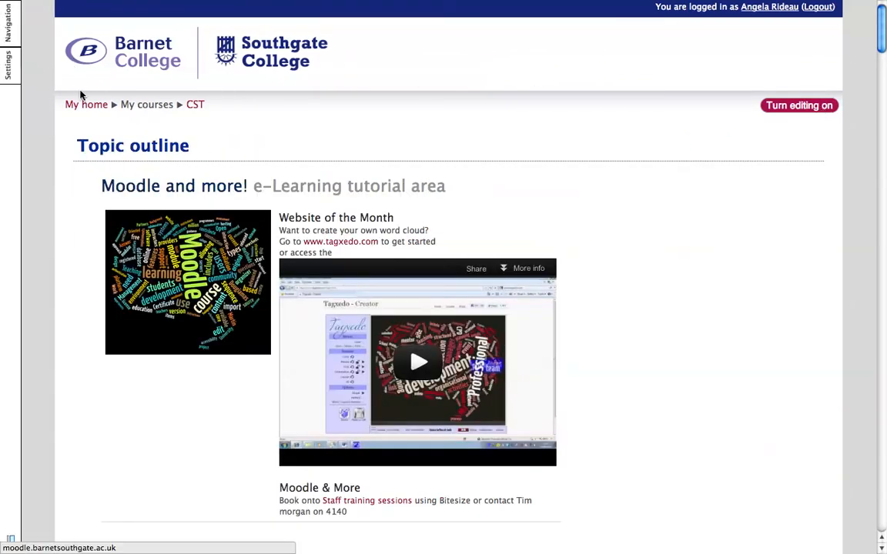
Step: Go to My home, collapse and expand the Course Overview block, then dock it
{"action": "left_click", "coordinate": [90, 111]}
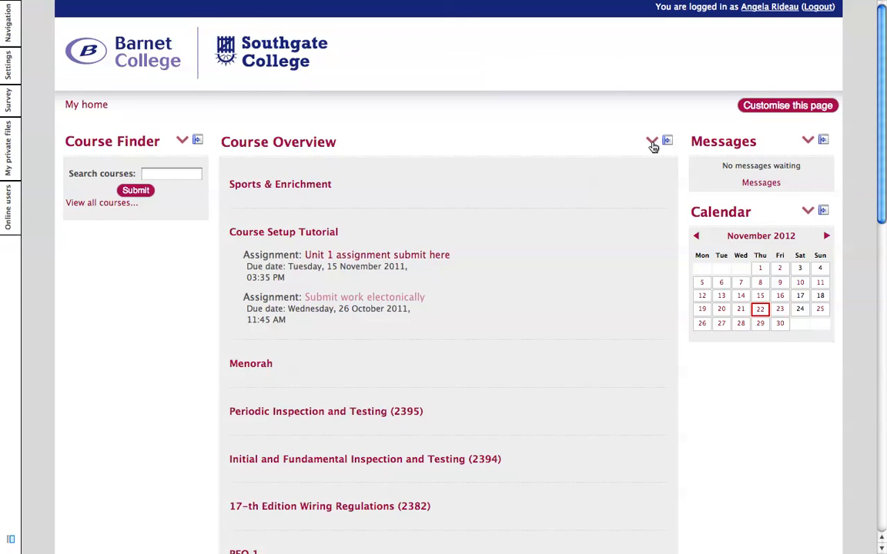
{"action": "left_click", "coordinate": [652, 143]}
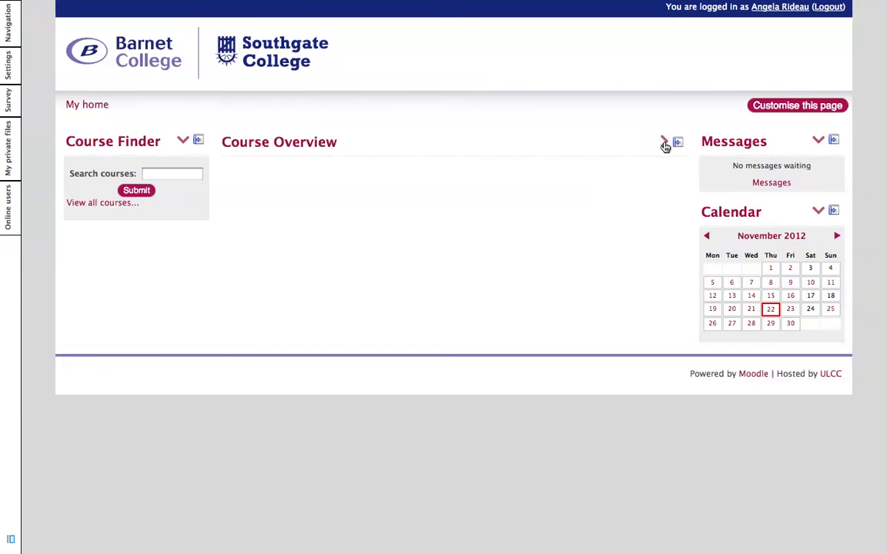
{"action": "left_click", "coordinate": [664, 143]}
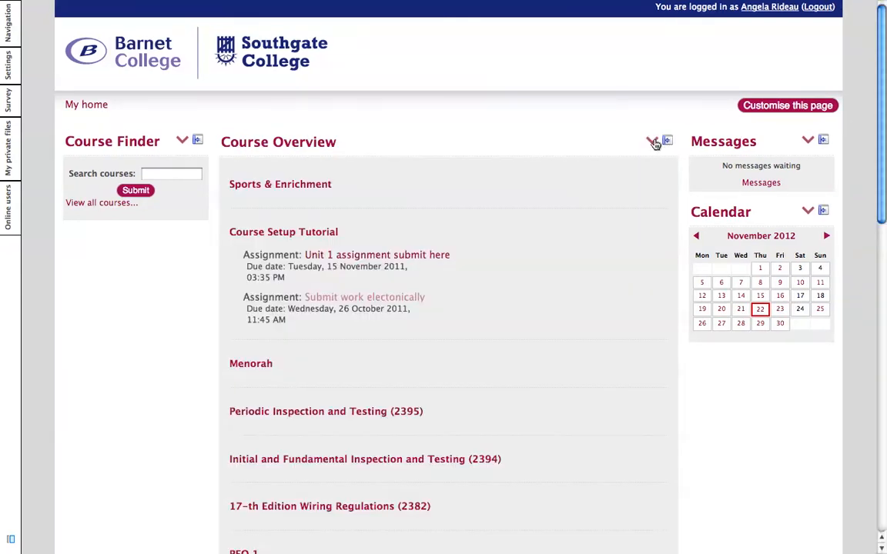
{"action": "left_click", "coordinate": [651, 143]}
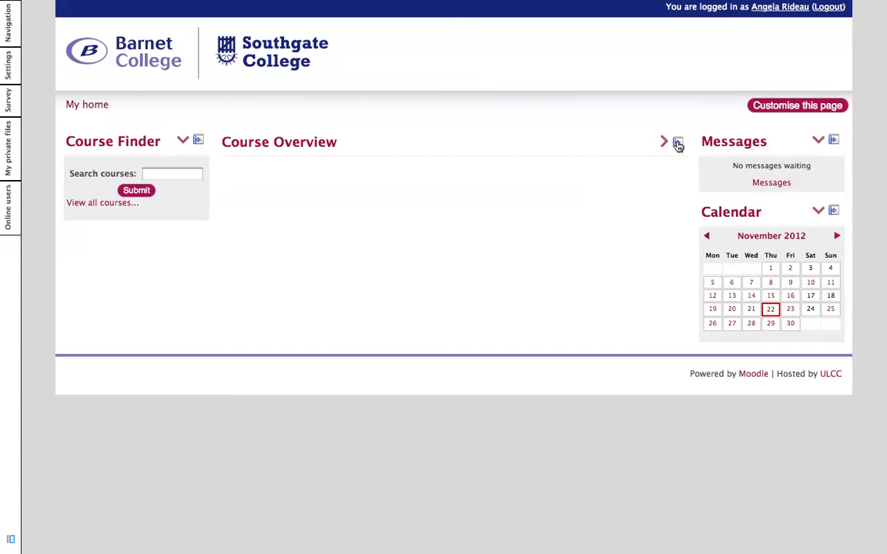
{"action": "left_click", "coordinate": [677, 146]}
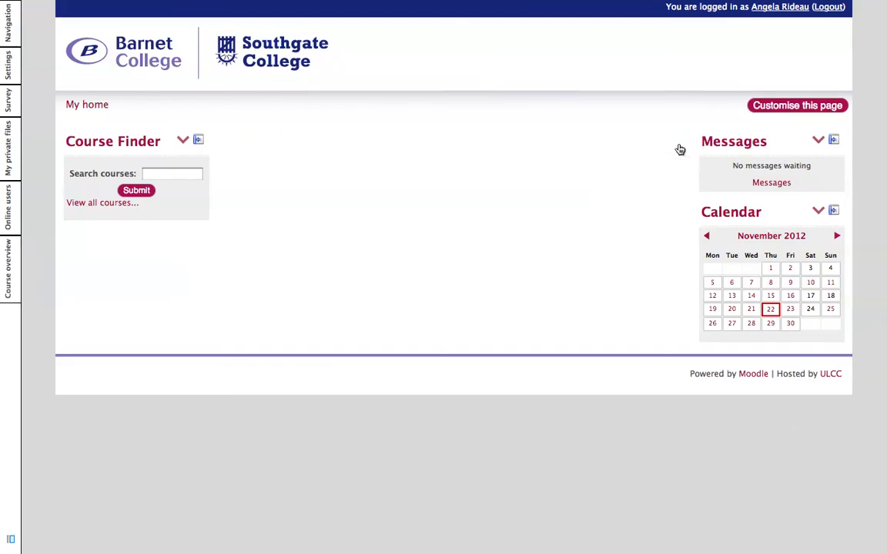
Step: Undock the Online users block back onto the page and dock it again
{"action": "mouse_move", "coordinate": [9, 274]}
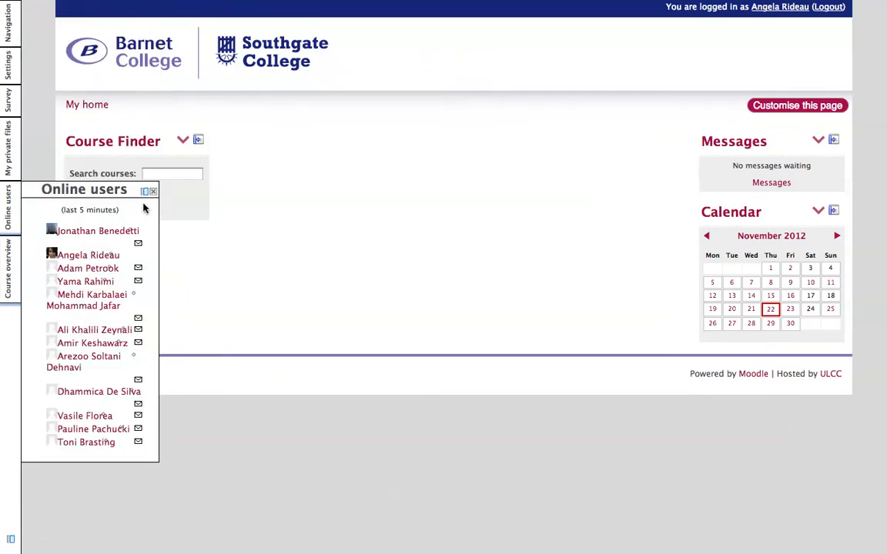
{"action": "left_click", "coordinate": [145, 192]}
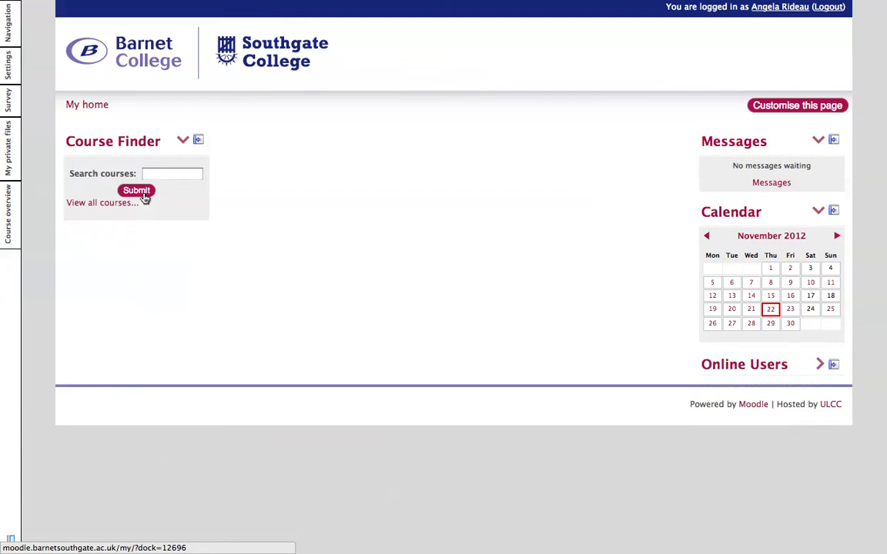
{"action": "left_click", "coordinate": [834, 364]}
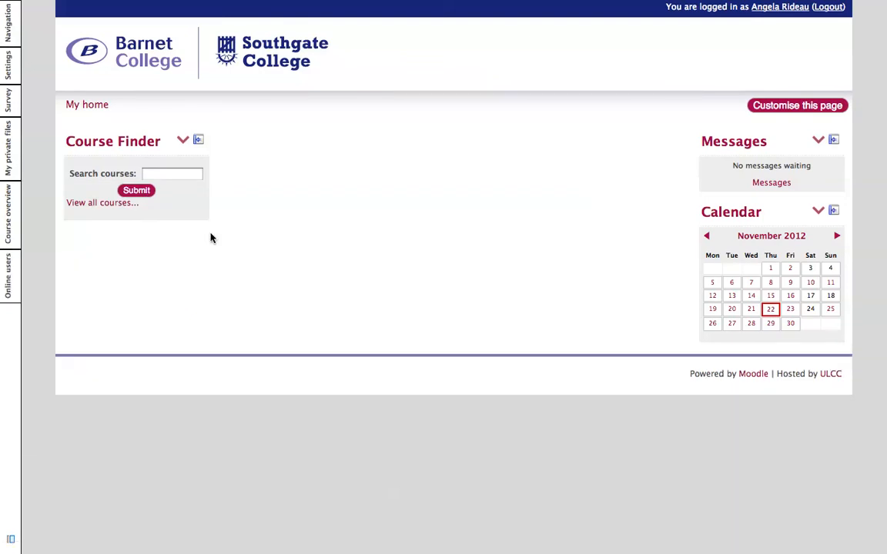